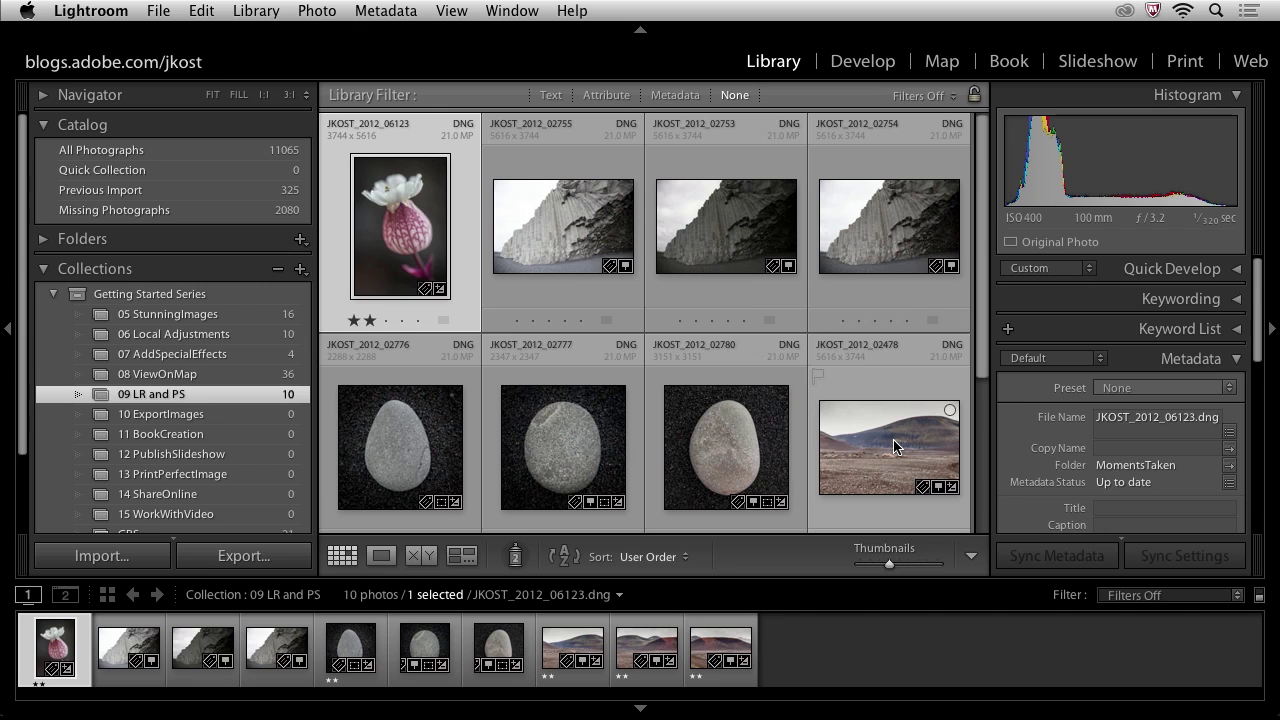
In External Editing preferences, set Photoshop CC edits to PSD format with resolution 300
click(85, 13)
click(94, 62)
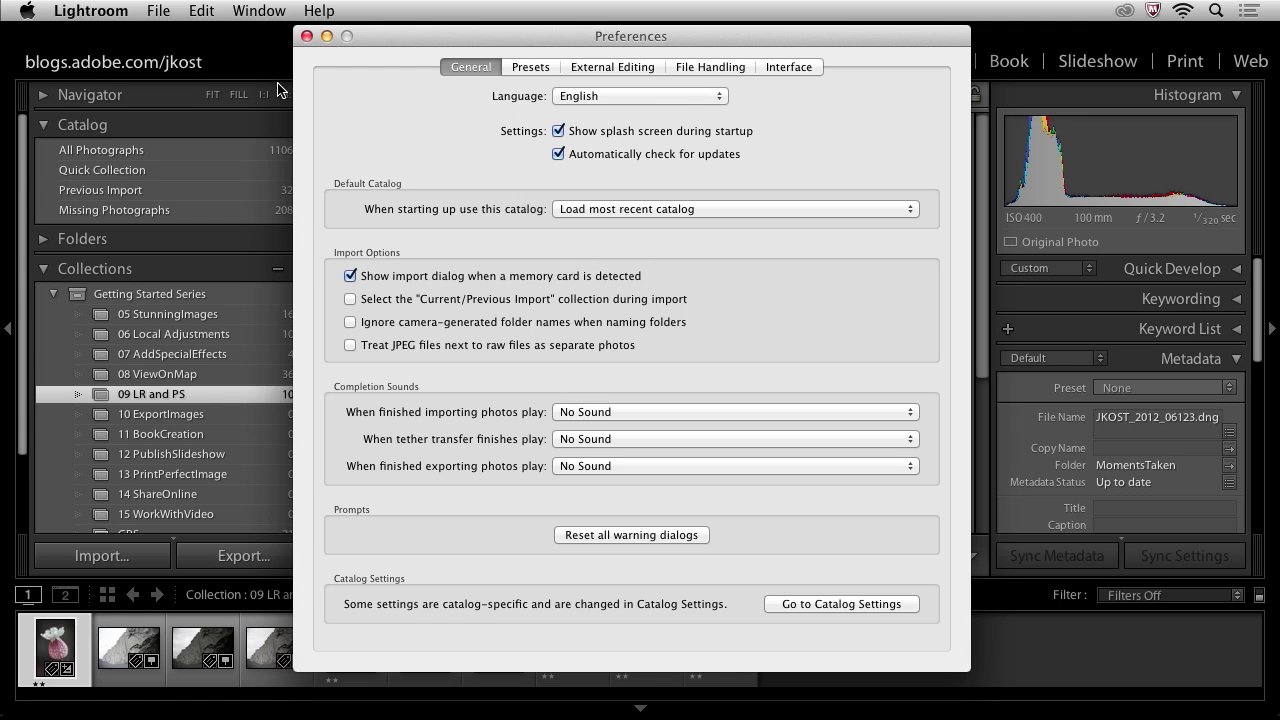
click(602, 67)
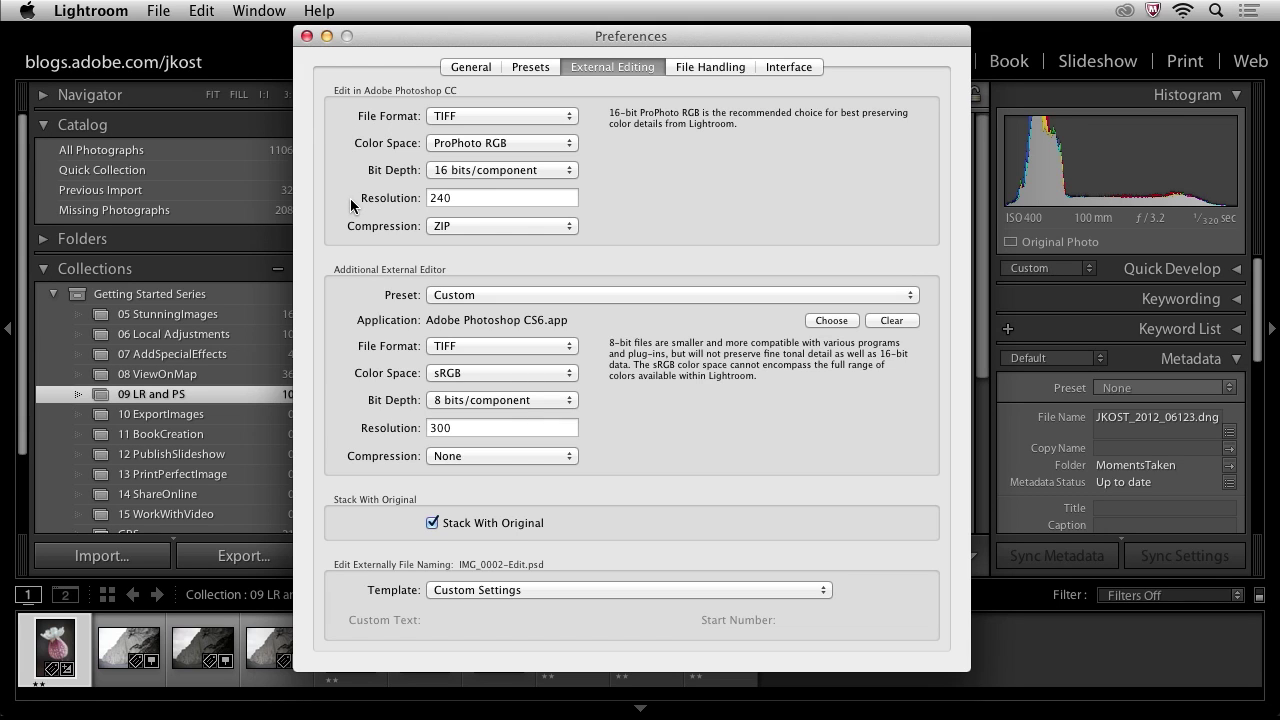
click(512, 116)
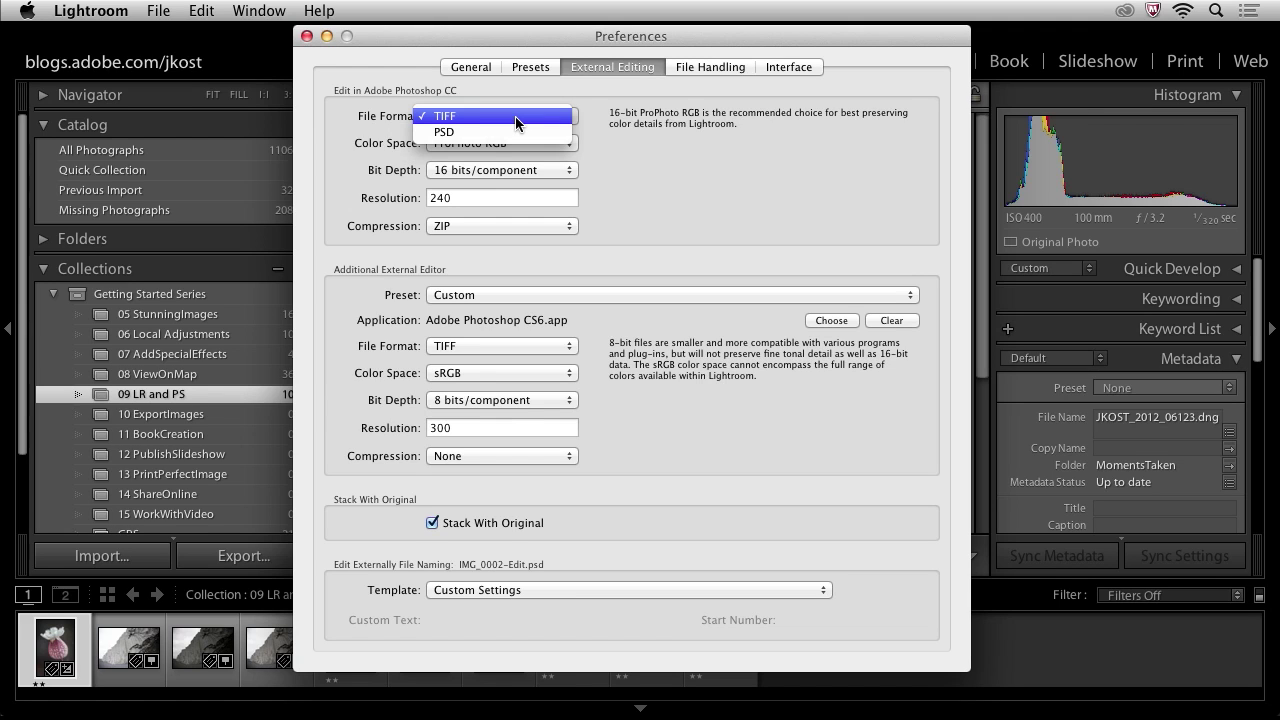
click(515, 130)
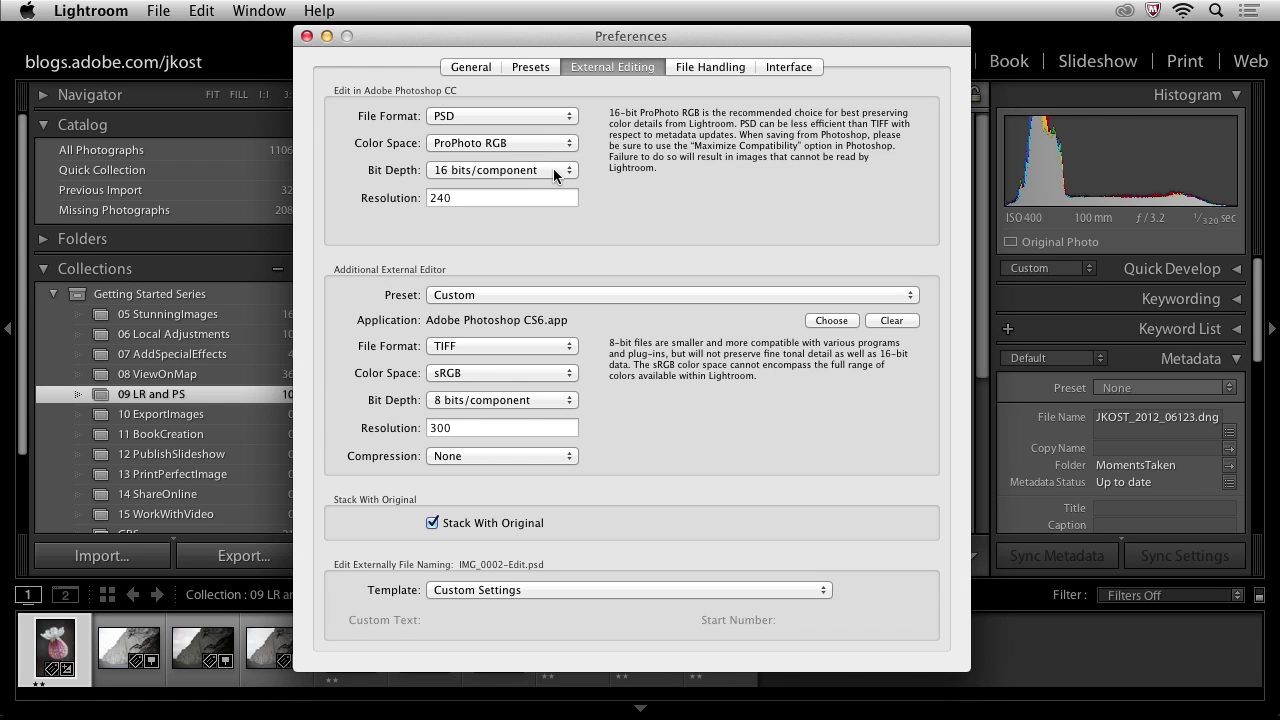
key(Tab)
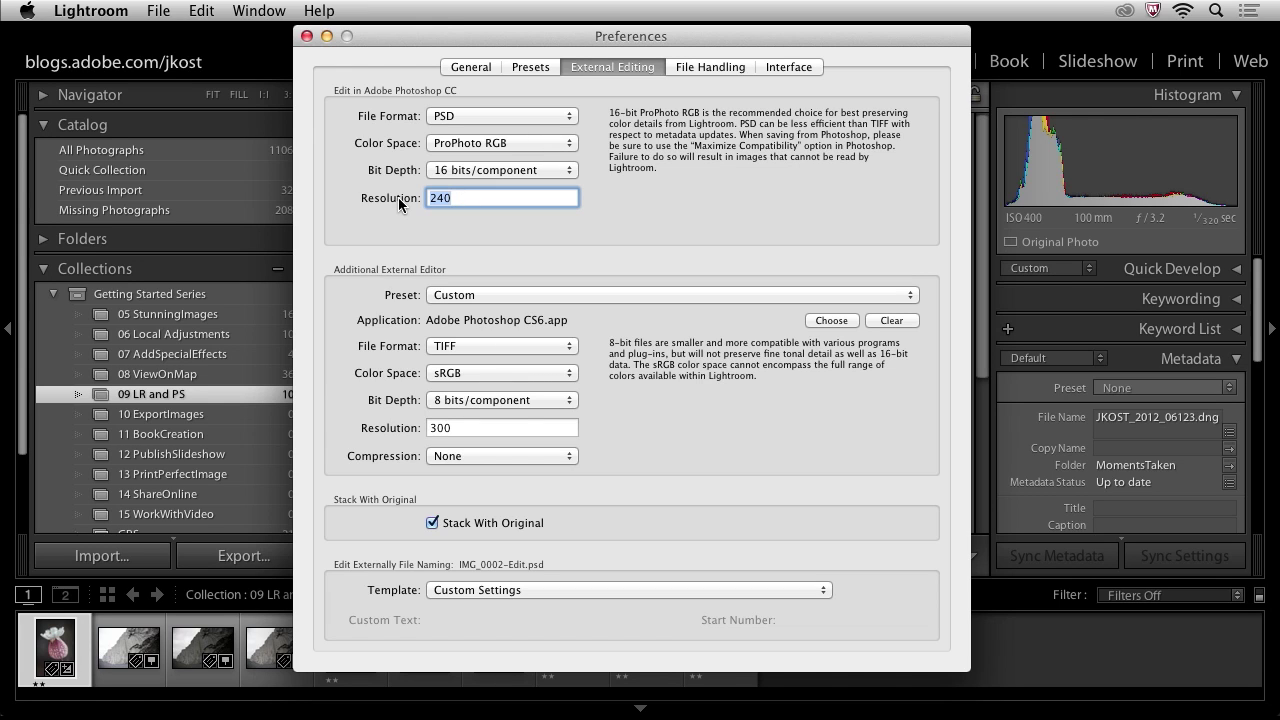
text(300)
Close Preferences and send the pink flower photo to Photoshop CC via Photo > Edit In
click(307, 36)
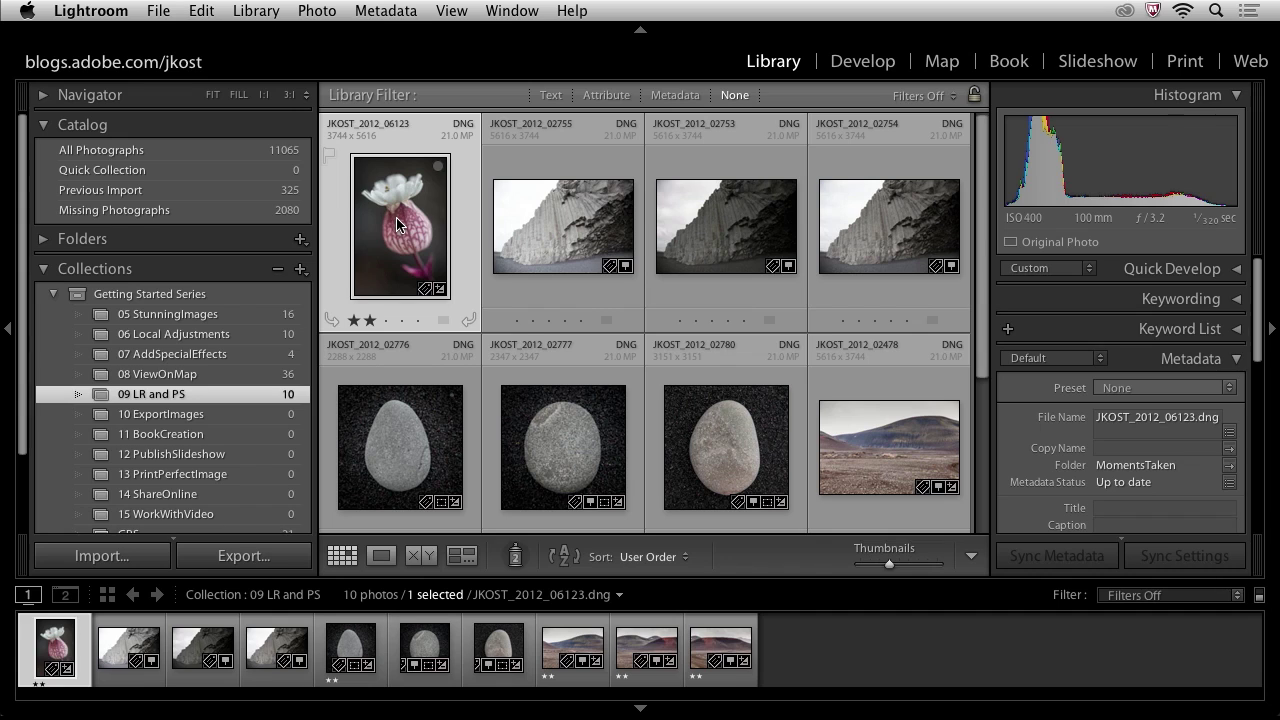
click(316, 10)
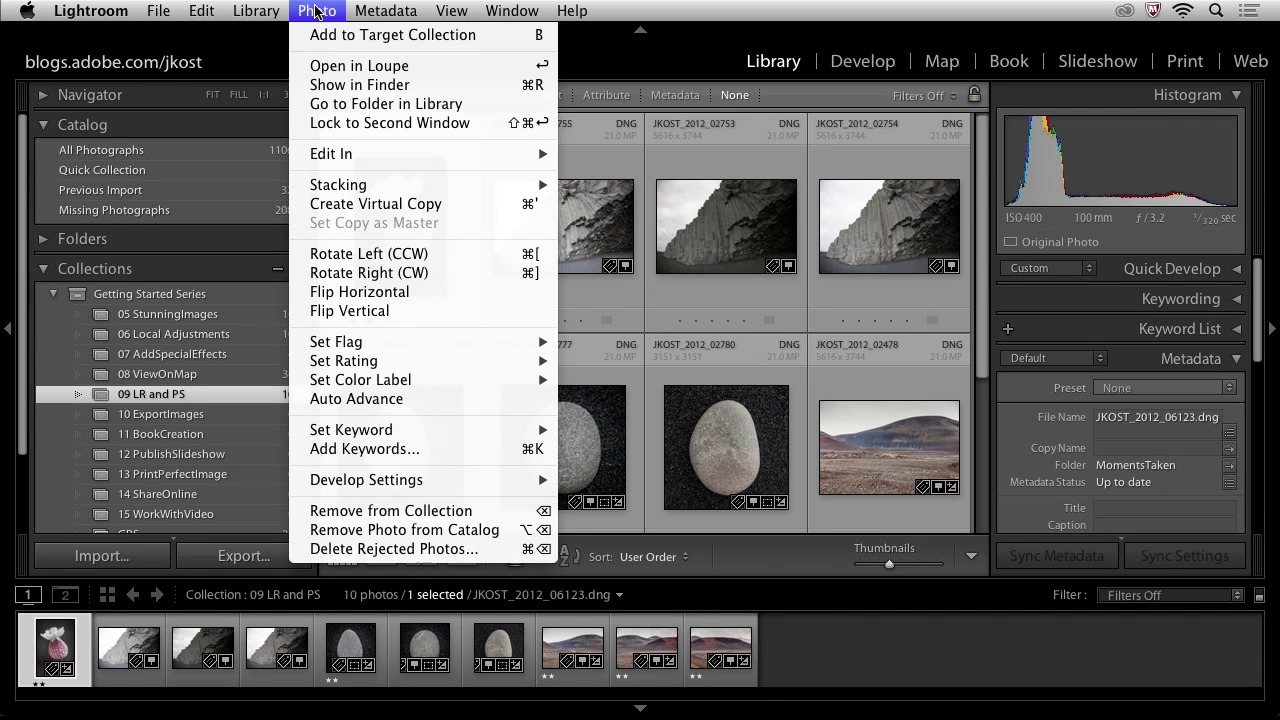
mouse_move(348, 156)
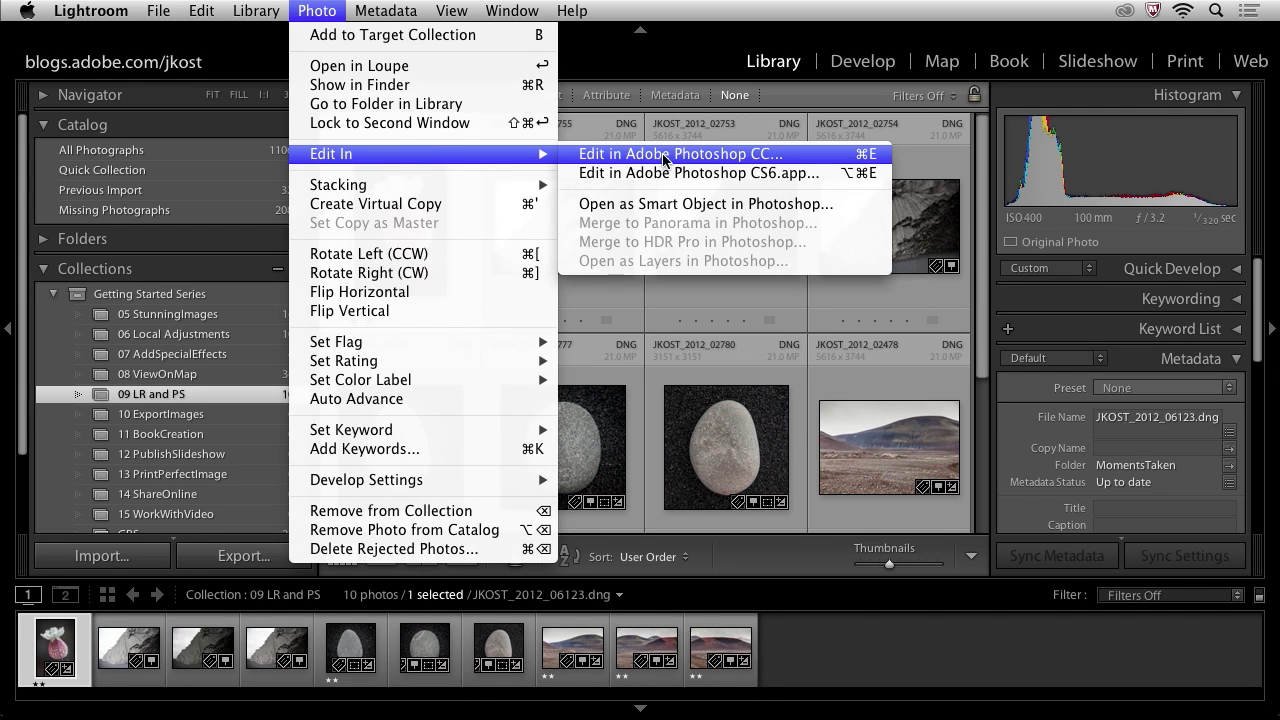
click(819, 156)
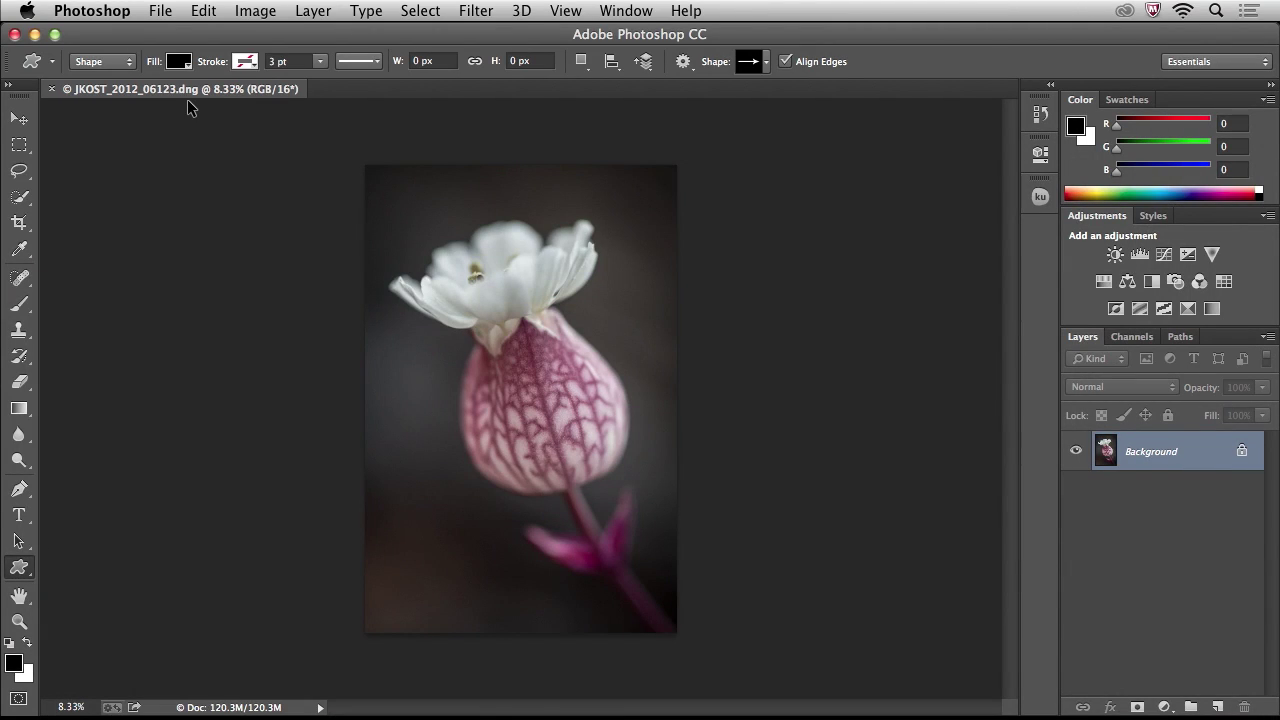
Invert the flower's colours, save as JKOST_2012_06123-Edit.psd, and close the document
key(super+i)
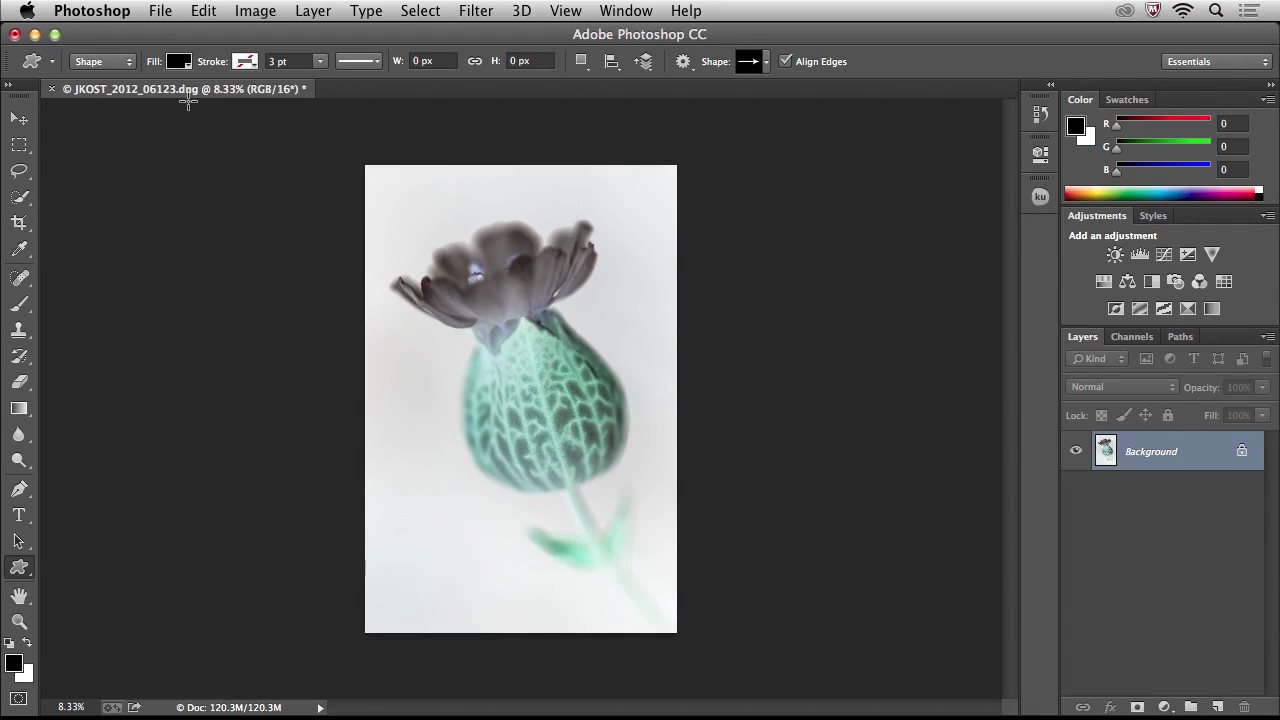
key(super+s)
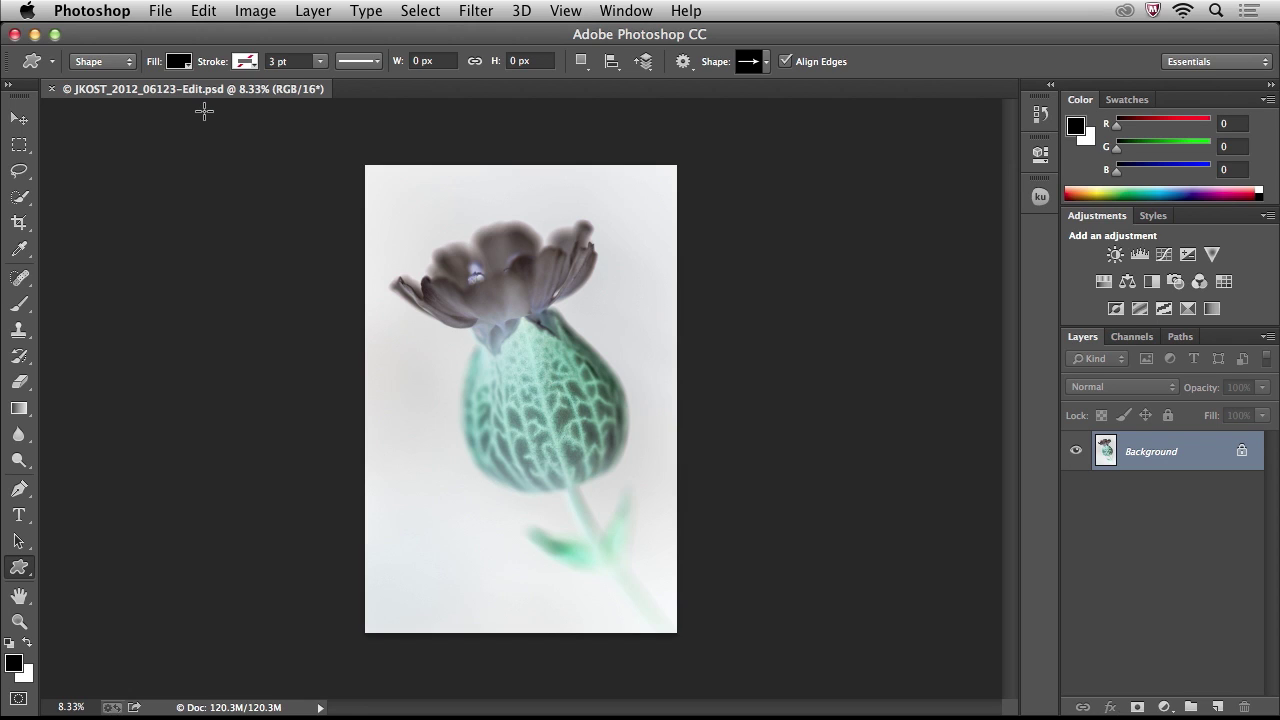
key(super+w)
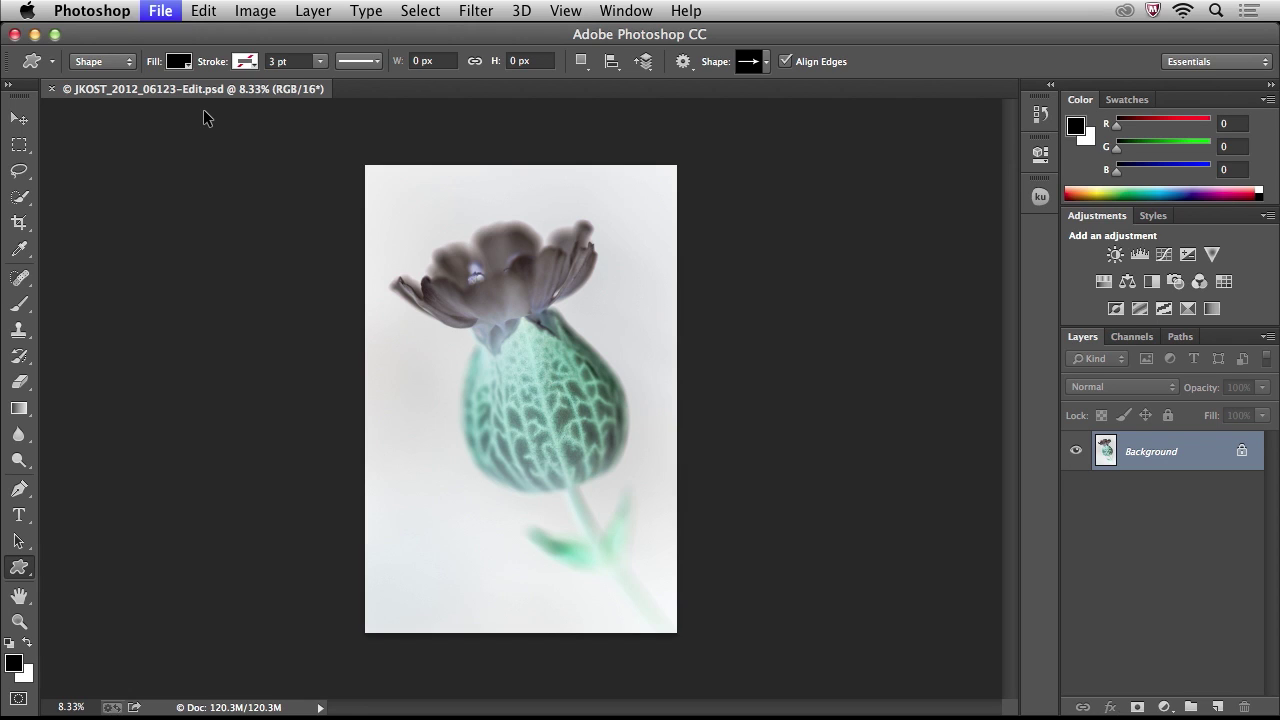
Switch back to Lightroom, then collapse and re-expand the flower photo's stack
key(super+Tab)
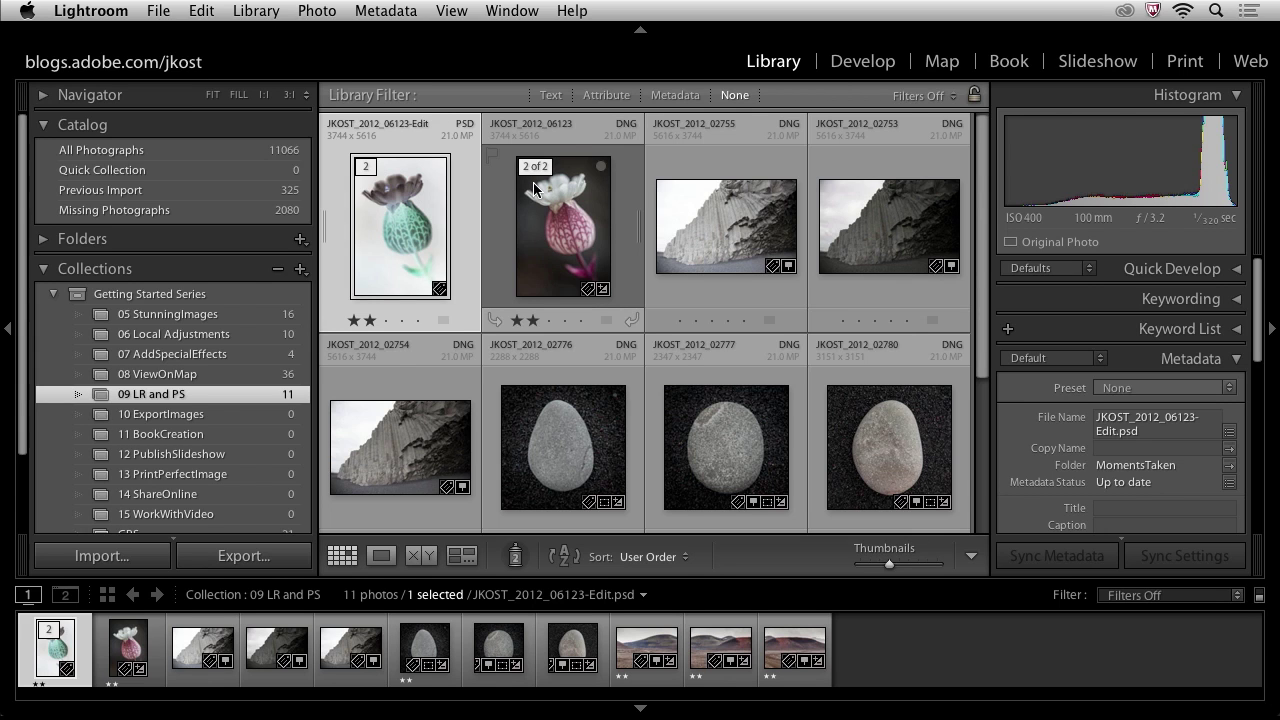
click(640, 228)
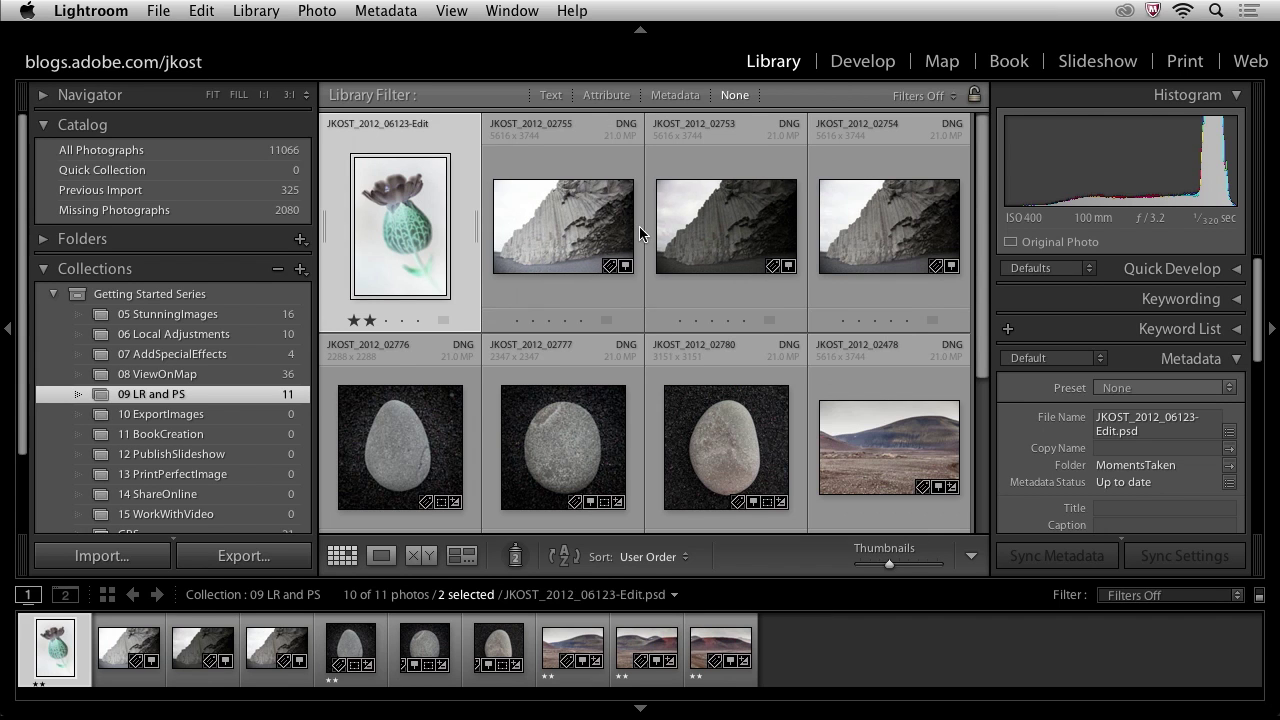
click(478, 237)
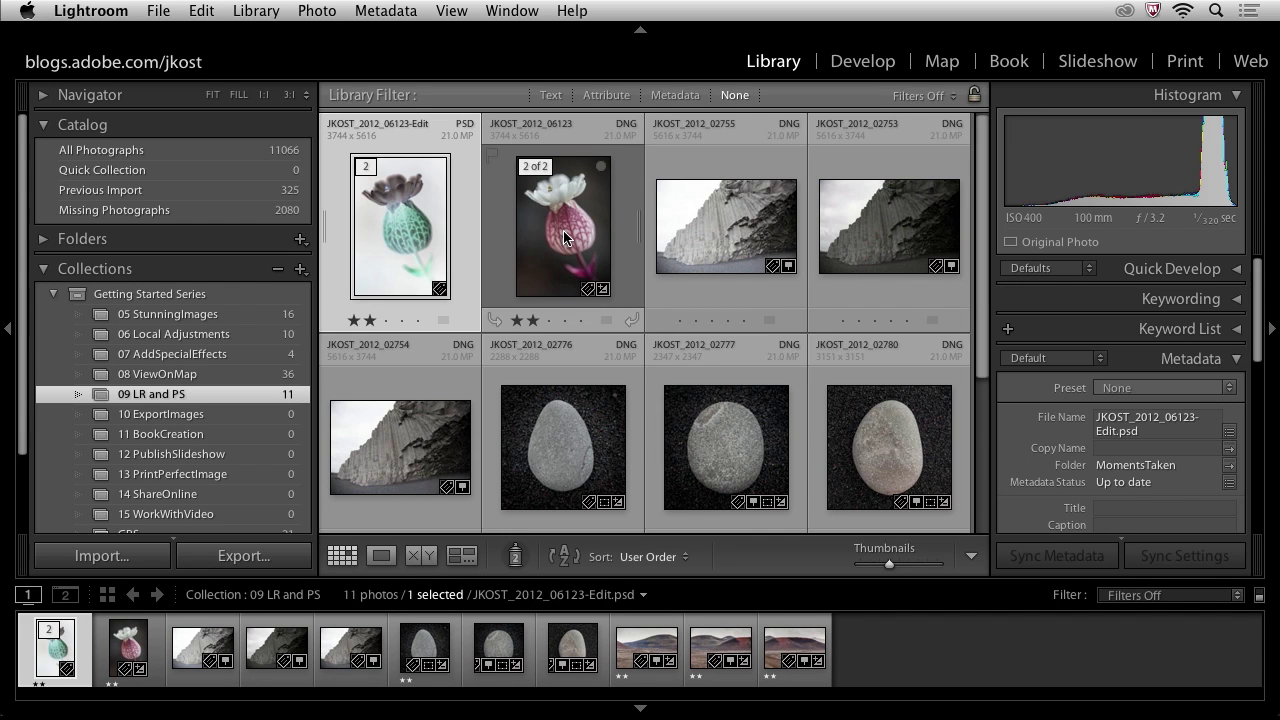
In External Editing preferences, turn off Stack With Original and open the Template choices
click(120, 12)
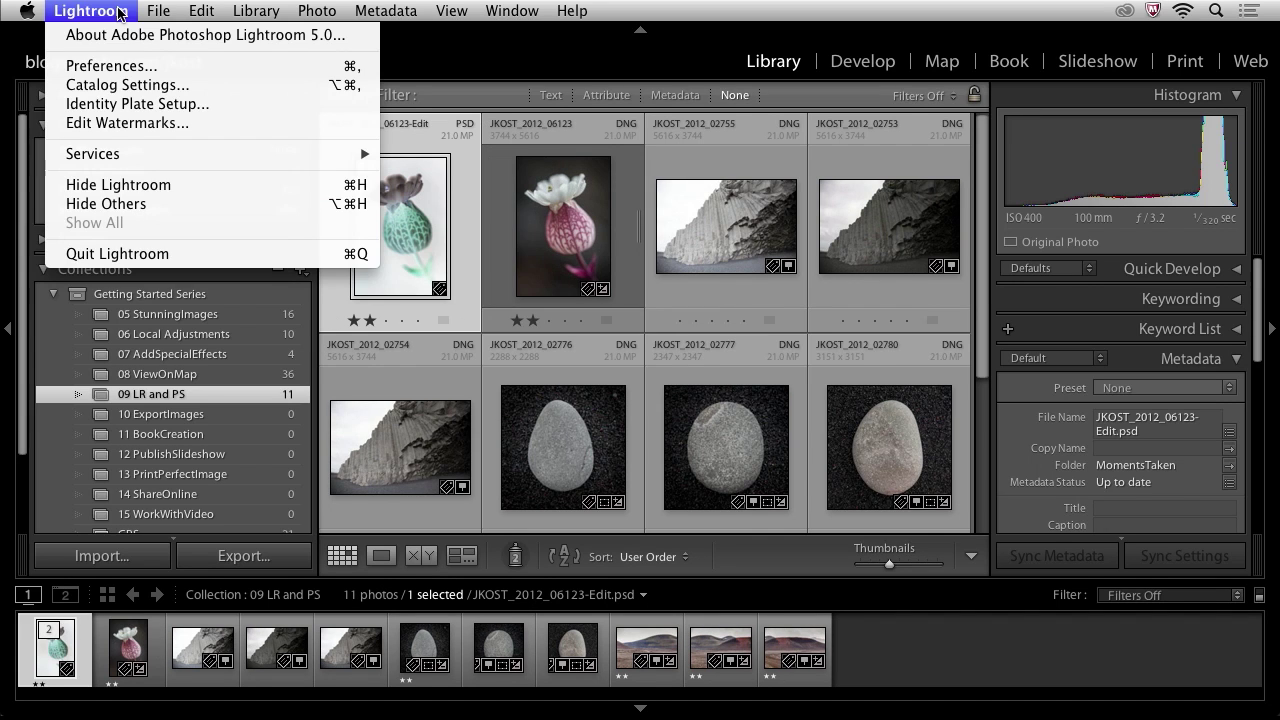
click(122, 66)
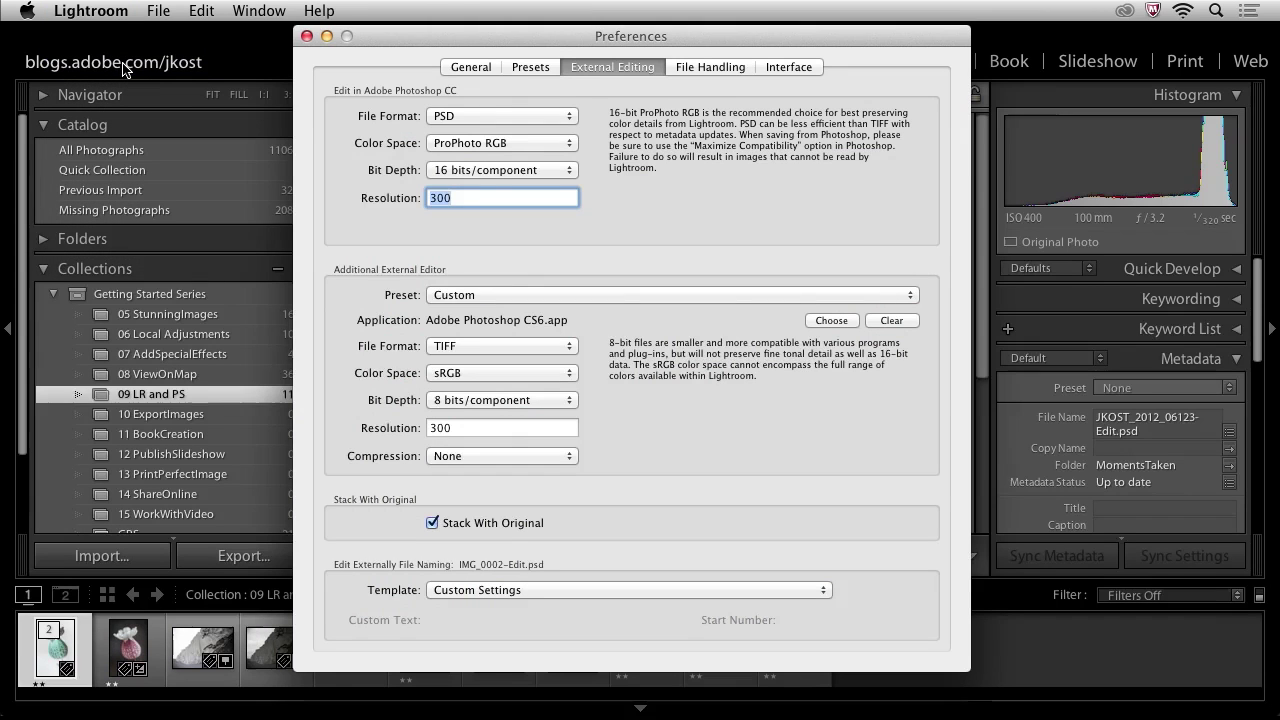
click(434, 523)
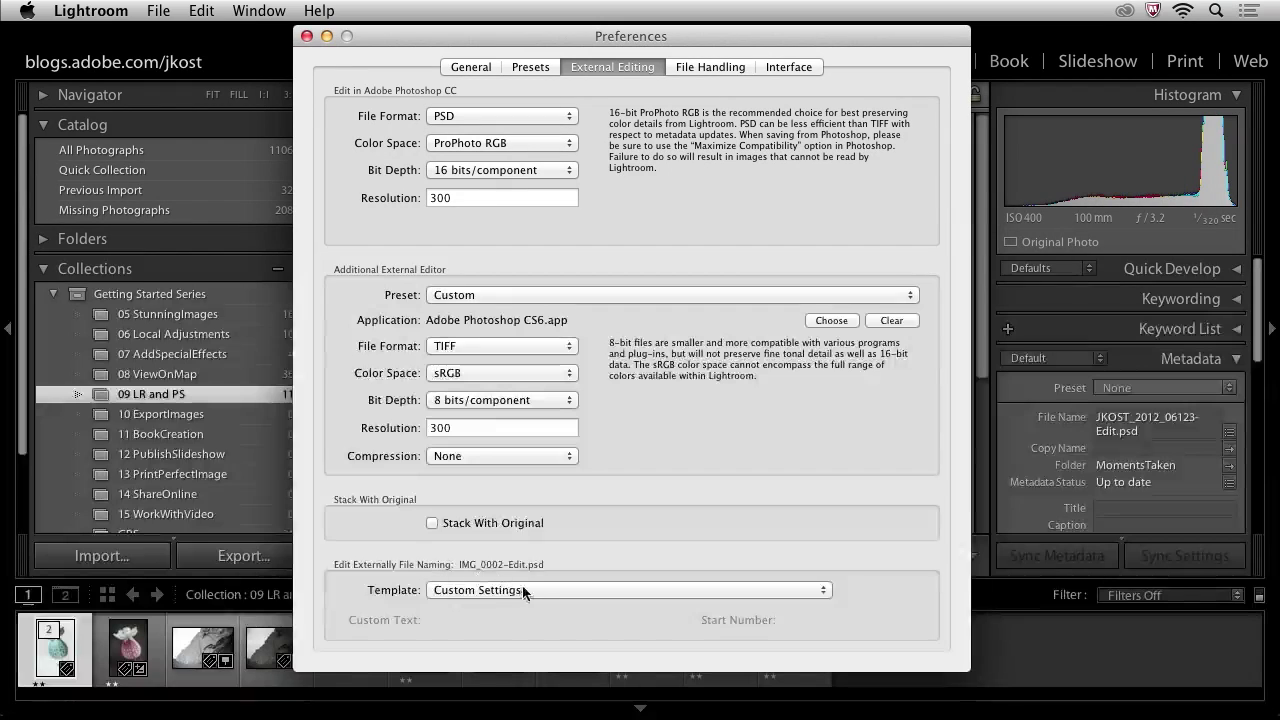
click(535, 590)
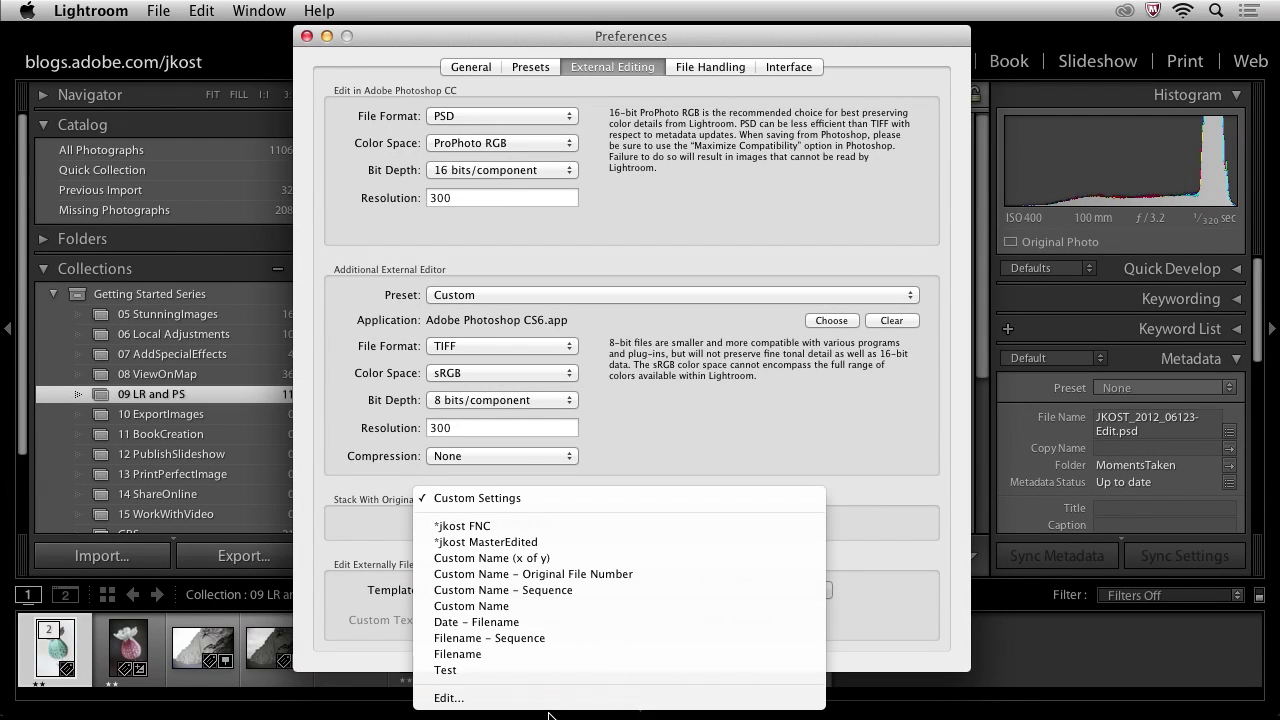
Preview the *jkost MasterEdited preset in the Filename Template Editor, cancel, then select it as the Template
click(549, 698)
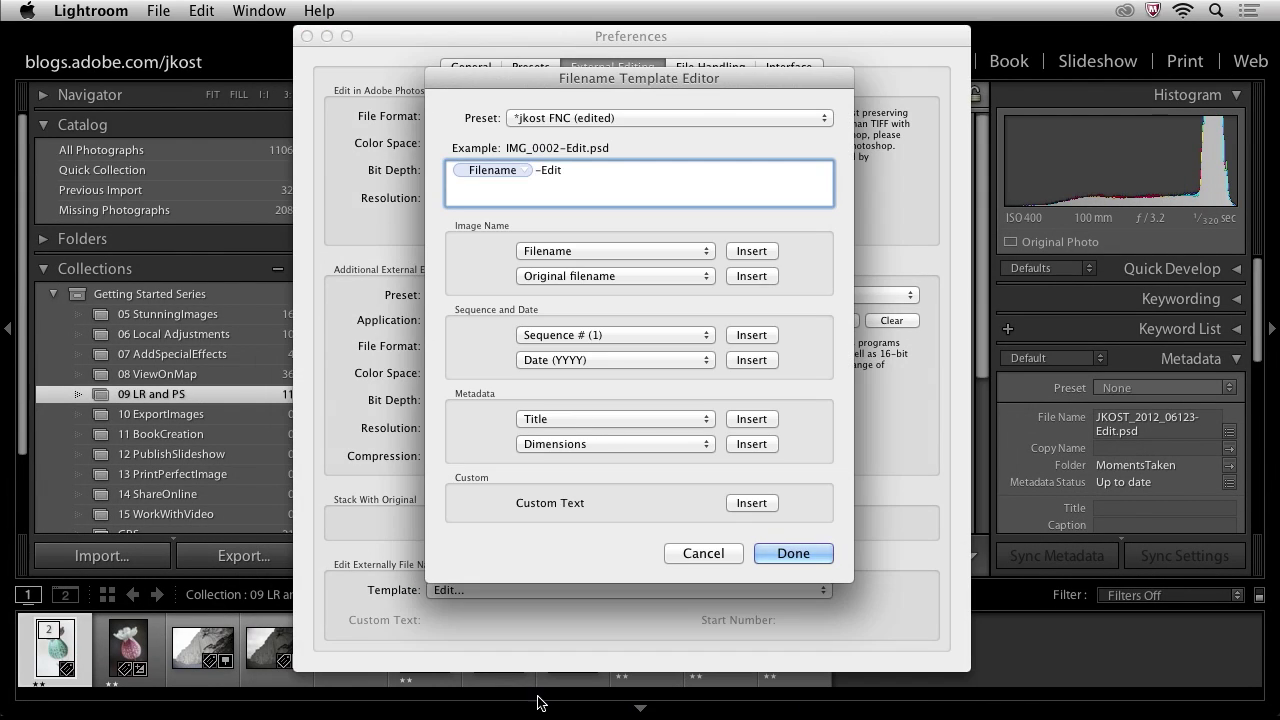
click(567, 117)
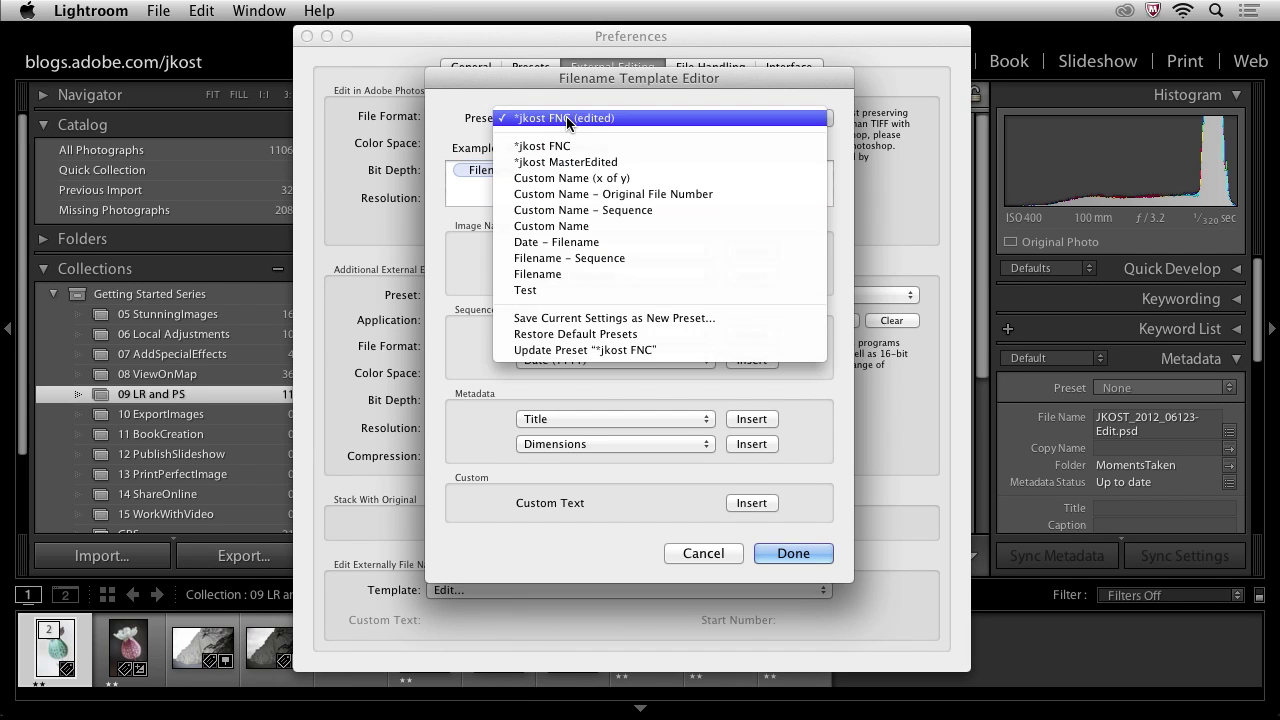
click(566, 162)
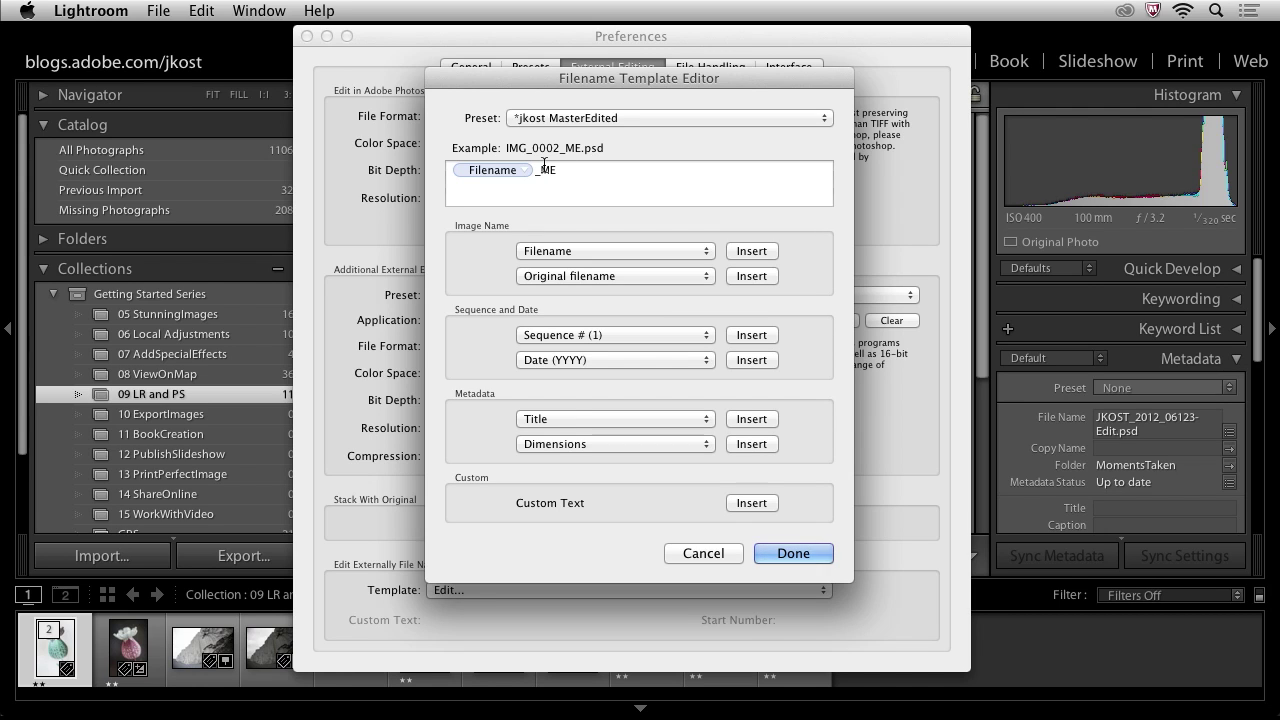
click(638, 117)
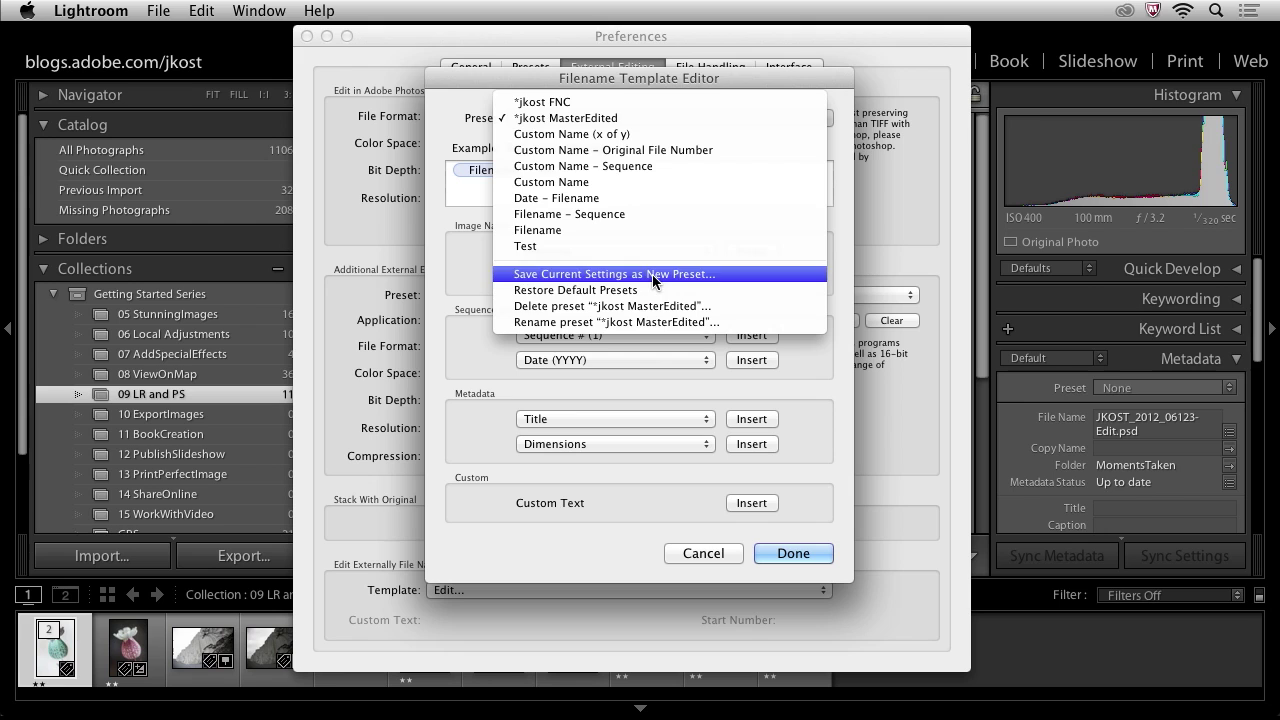
click(485, 274)
click(706, 553)
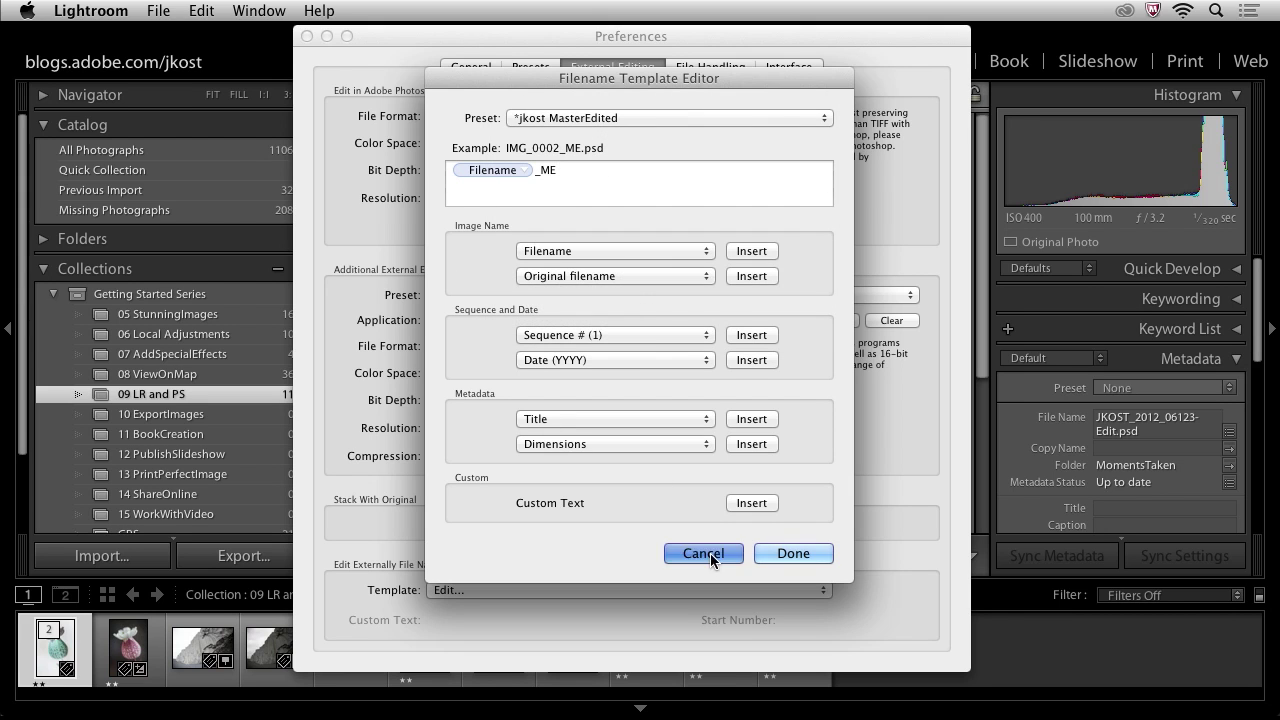
click(571, 590)
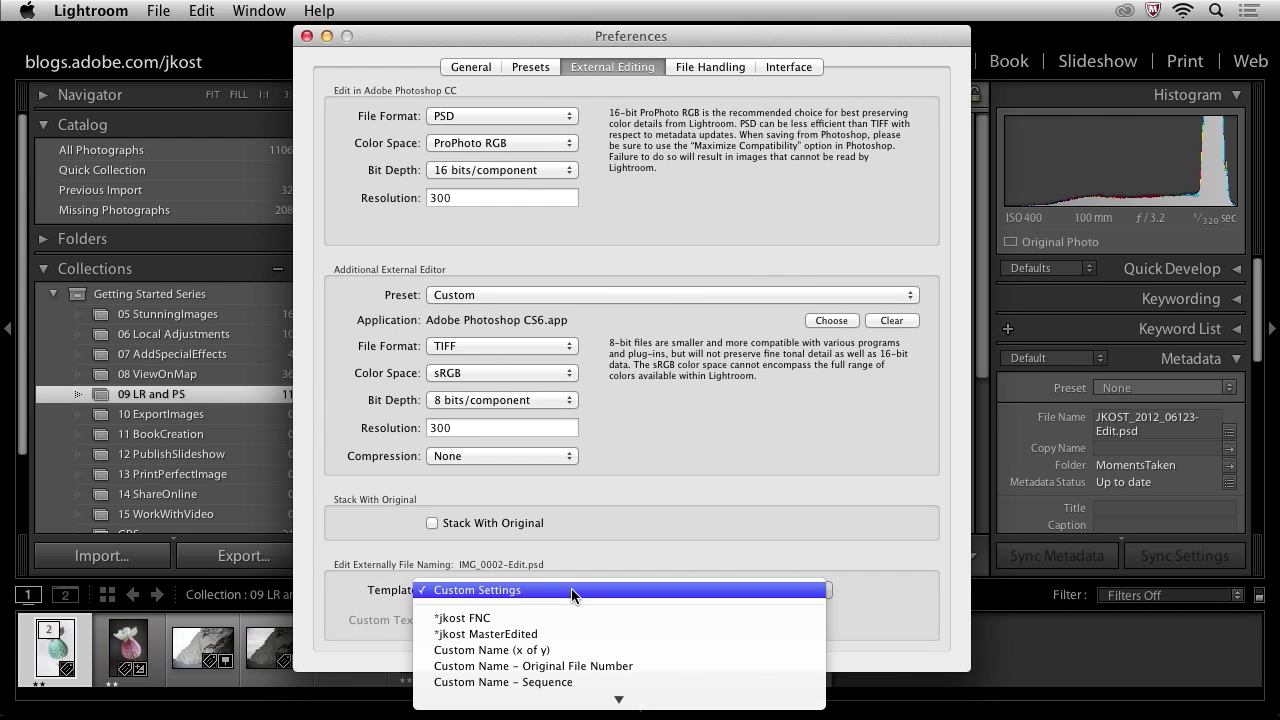
click(561, 630)
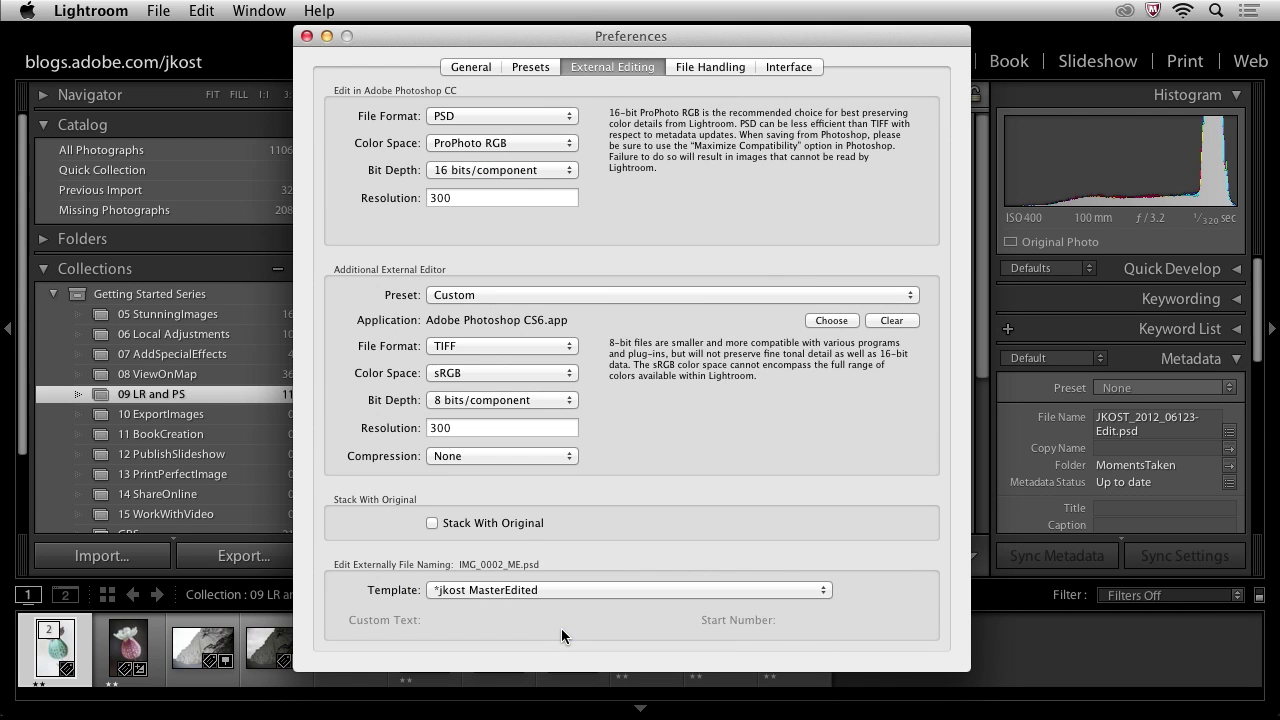
Close Preferences, select the original JKOST_2012_06123 photo and bring up its Edit In menu
click(306, 37)
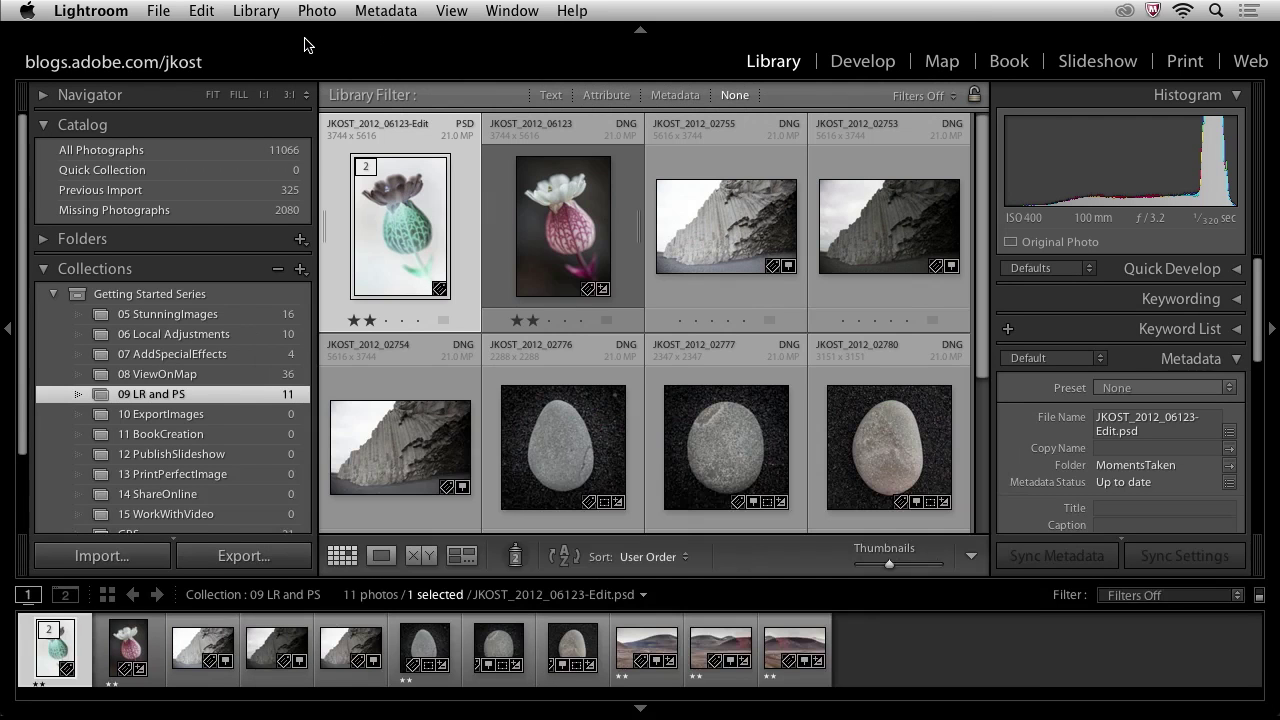
click(558, 228)
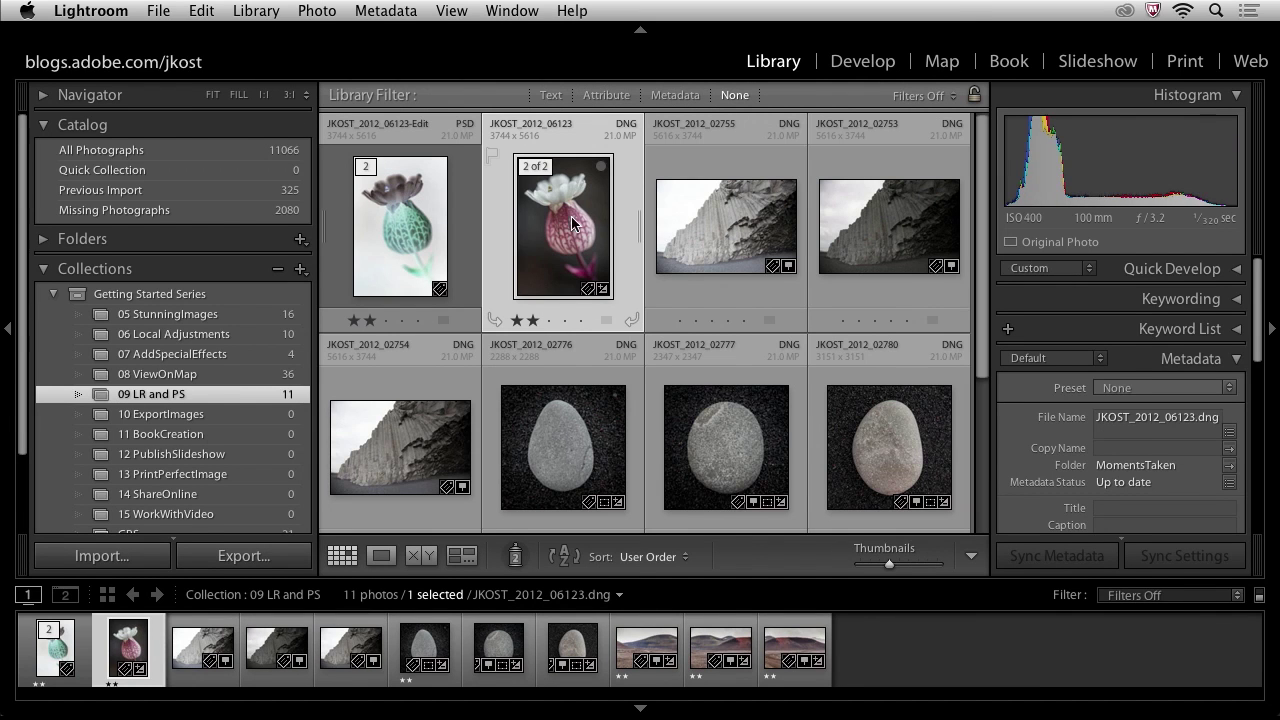
right_click(562, 218)
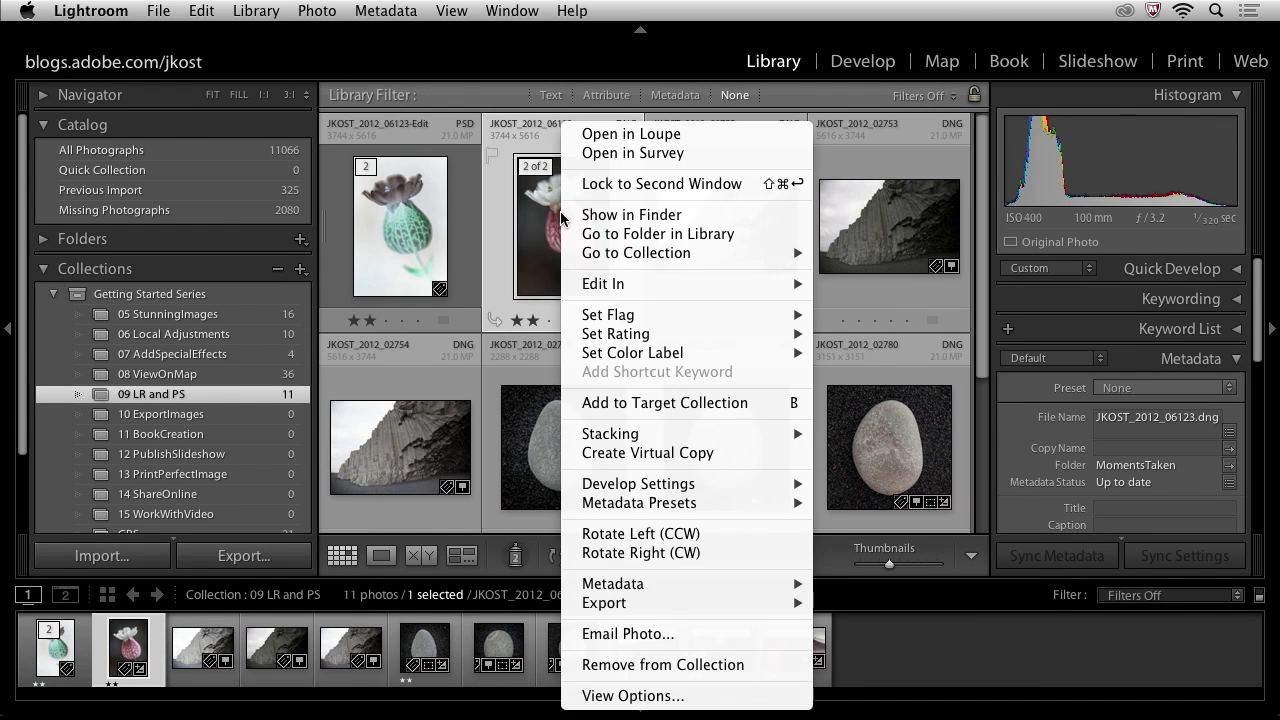
mouse_move(610, 286)
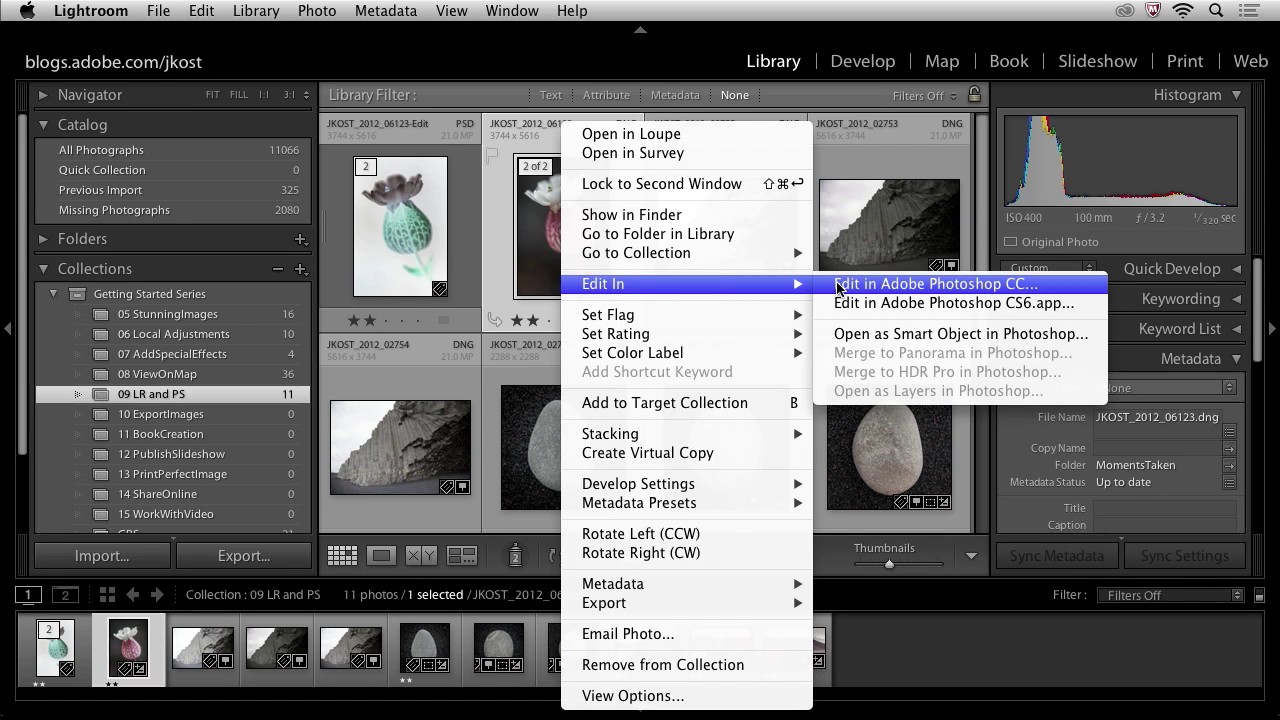
Send the original flower to Photoshop CC and paint a black zigzag brush stroke over it
click(938, 286)
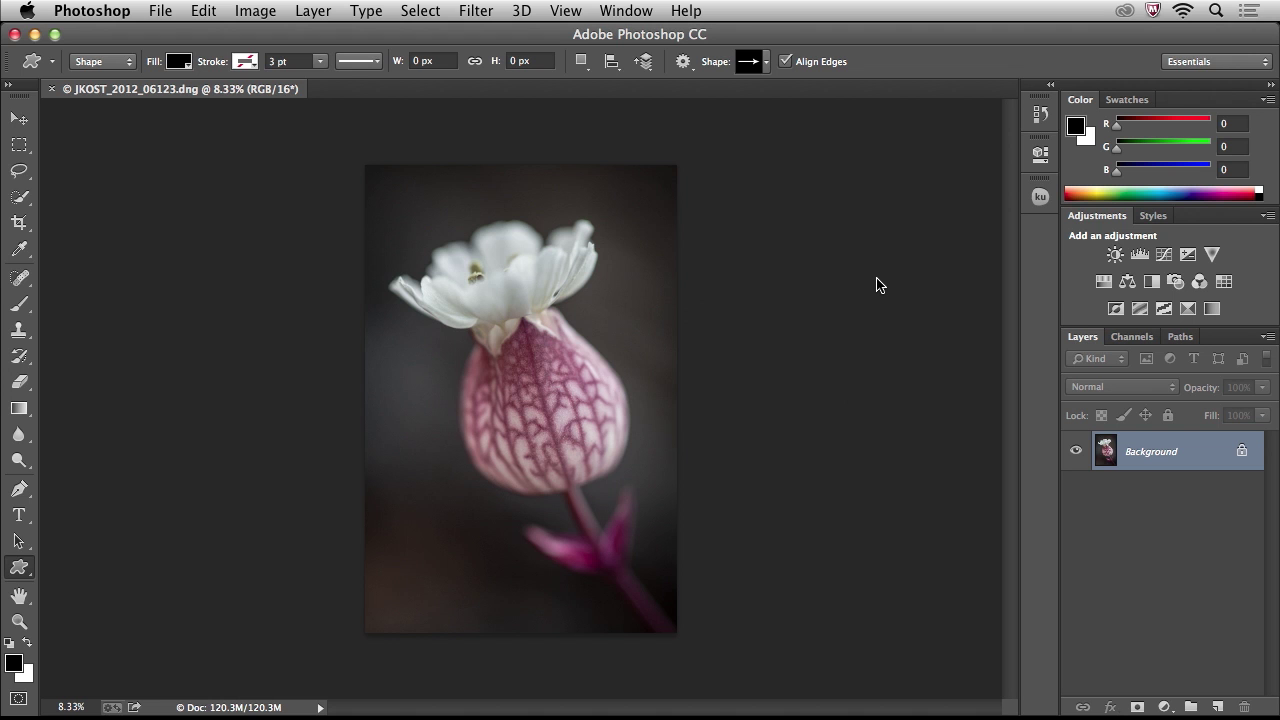
key(b)
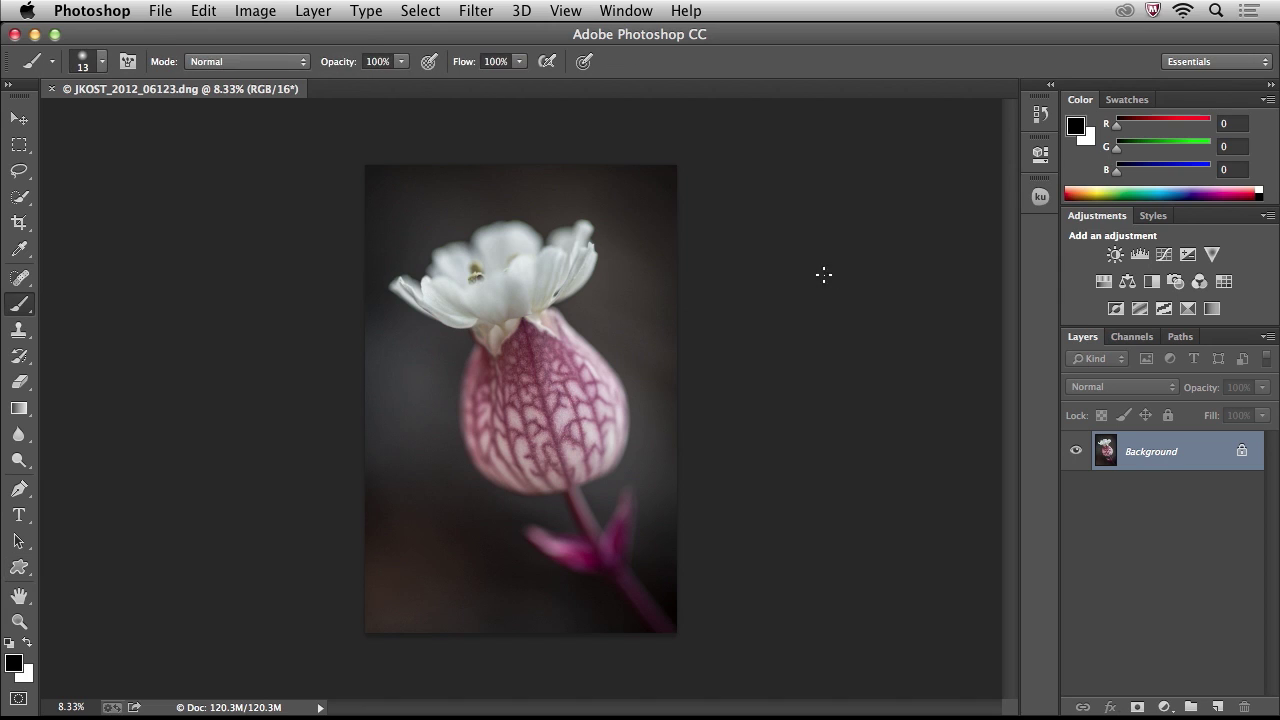
mouse_move(598, 211)
mouse_down()
mouse_move(490, 362)
mouse_move(396, 436)
mouse_move(560, 490)
mouse_up()
mouse_move(469, 516)
mouse_down()
mouse_move(442, 594)
mouse_move(600, 562)
mouse_up()
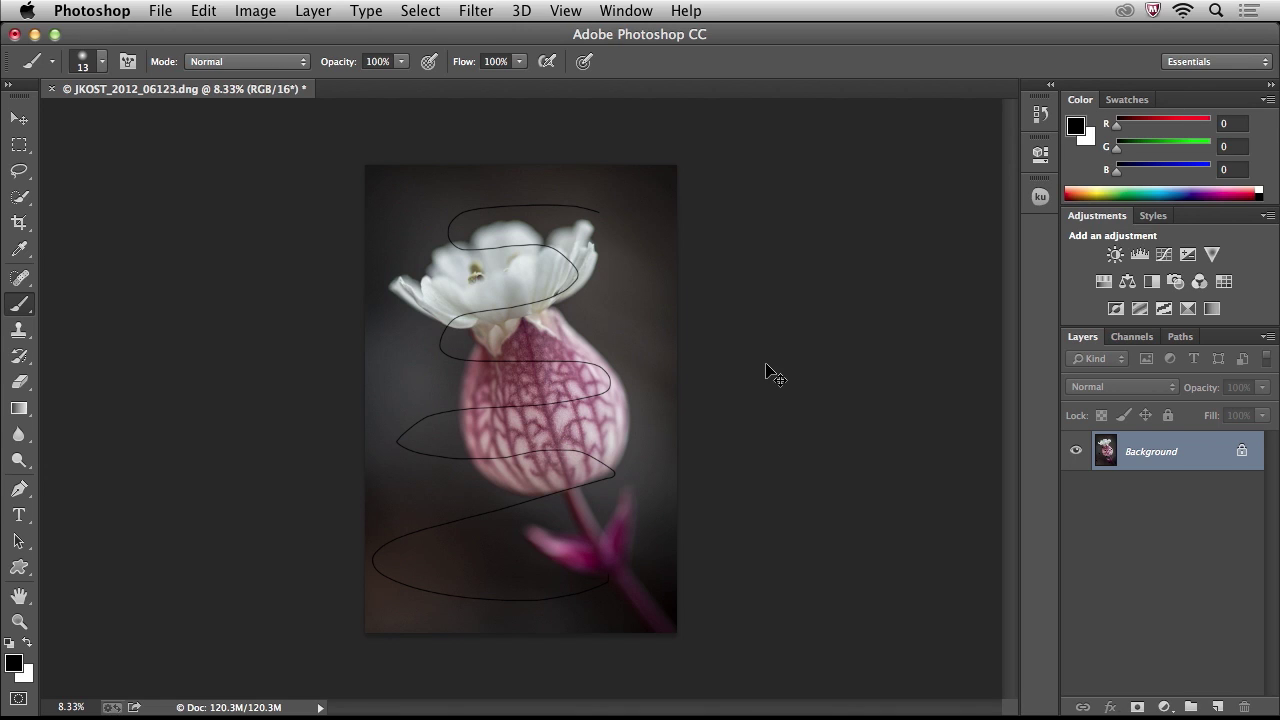
Save the edit as JKOST_2012_06123_ME.psd, close it, and return to Lightroom
key(super+s)
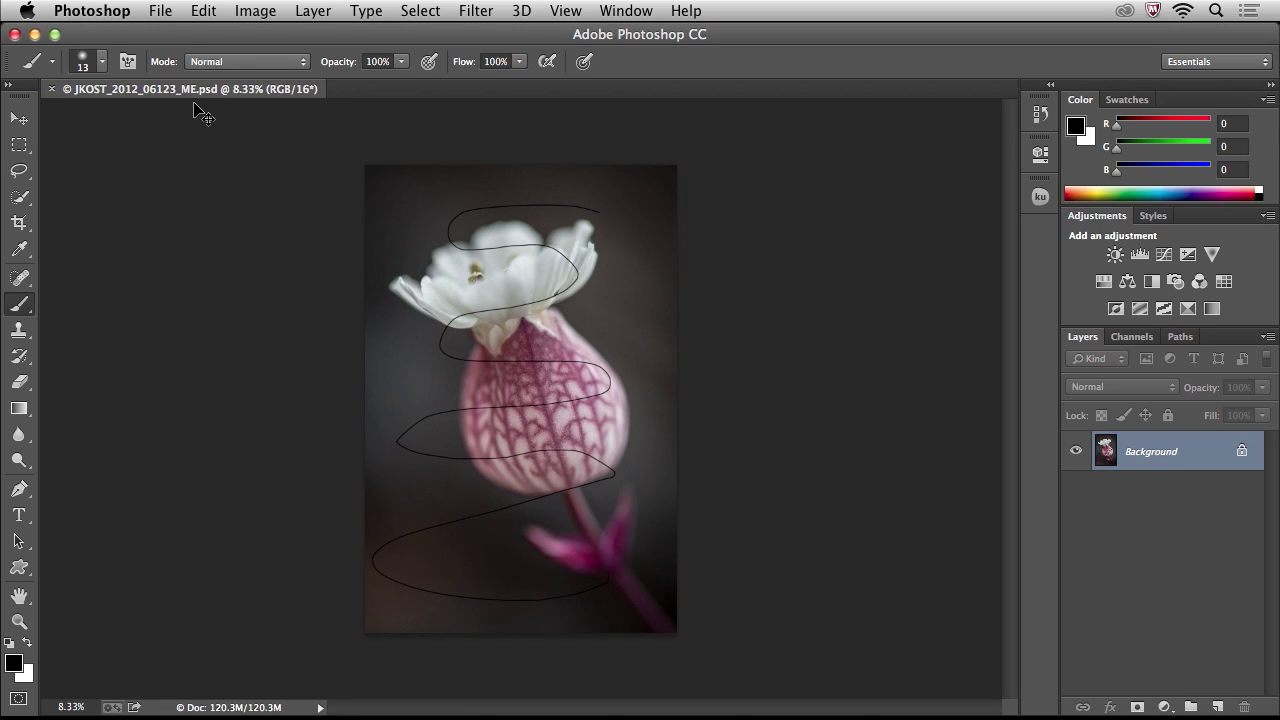
key(super+w)
key(super+Tab)
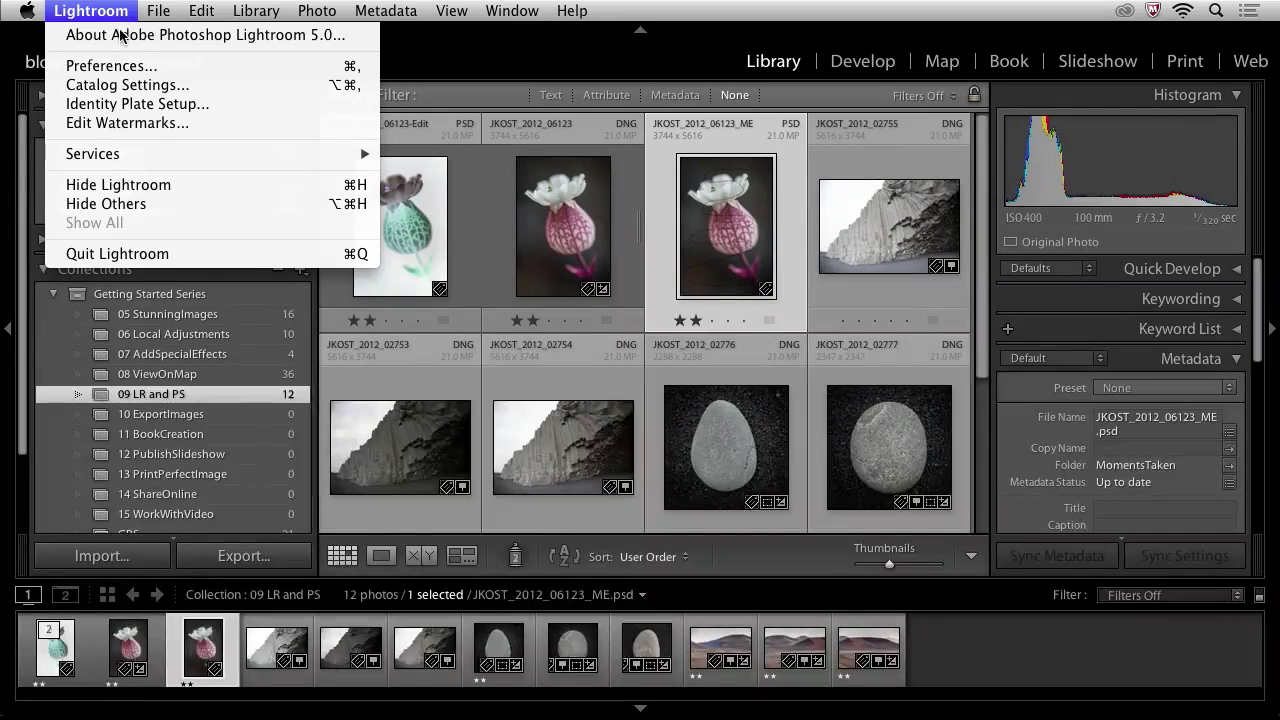
Open Lightroom's Preferences to the External Editing settings
click(158, 68)
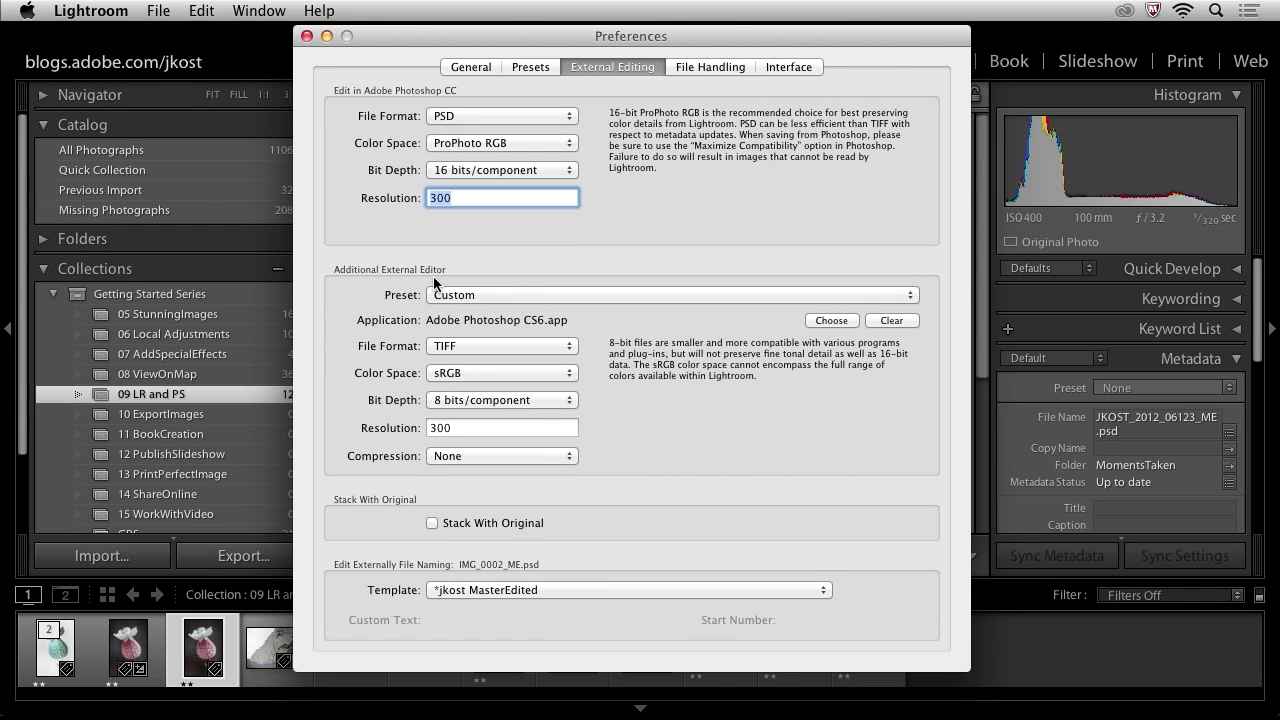
Choose Adobe Photoshop CC.app as the additional external editor
click(831, 320)
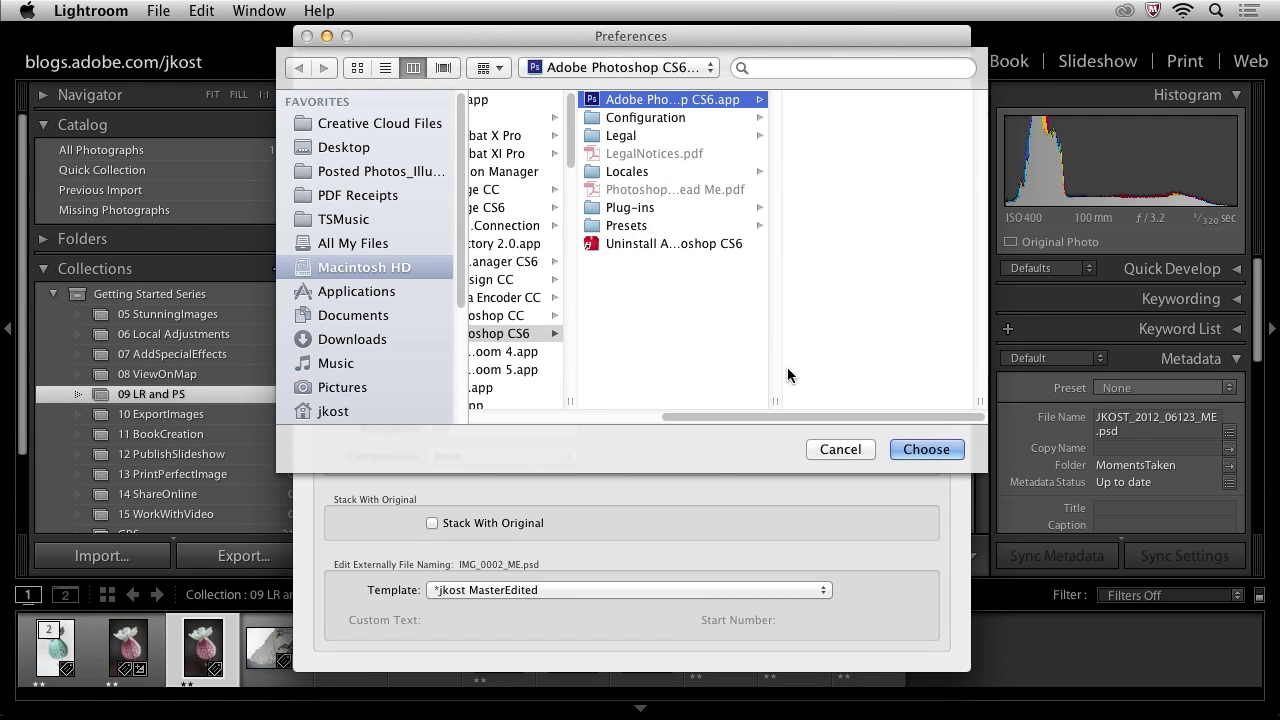
drag(792, 417, 713, 419)
click(630, 315)
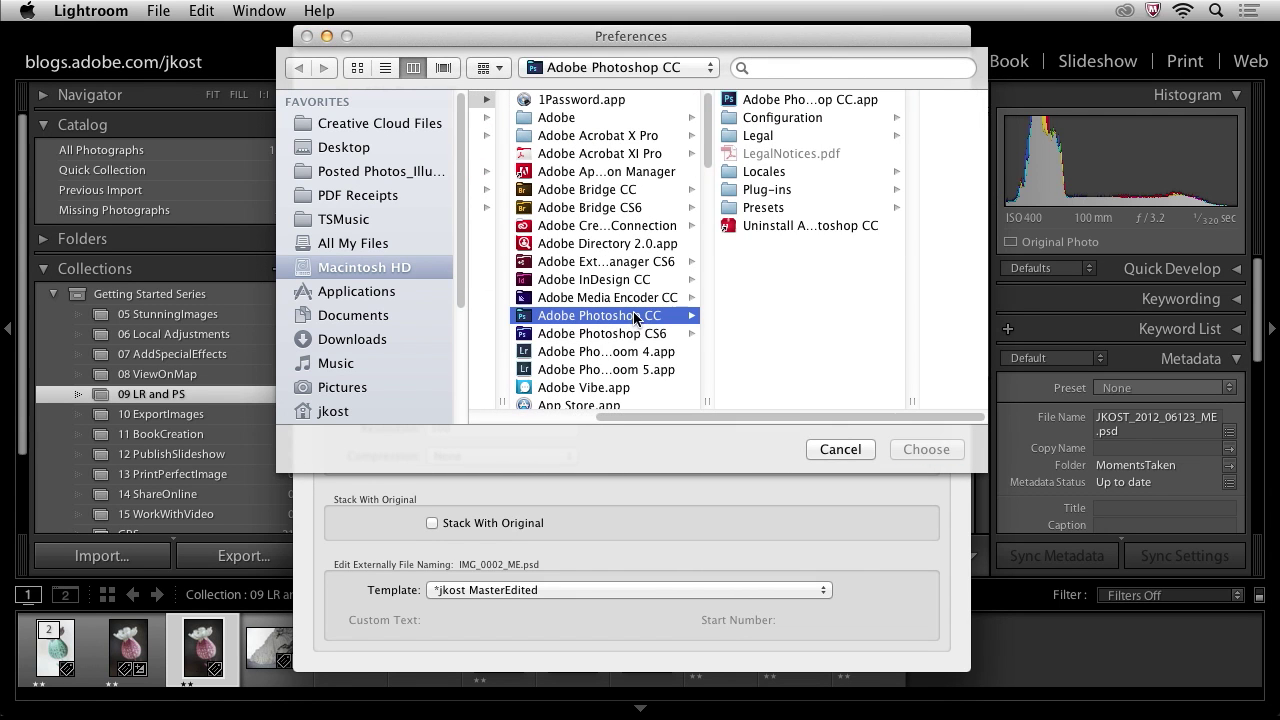
click(818, 99)
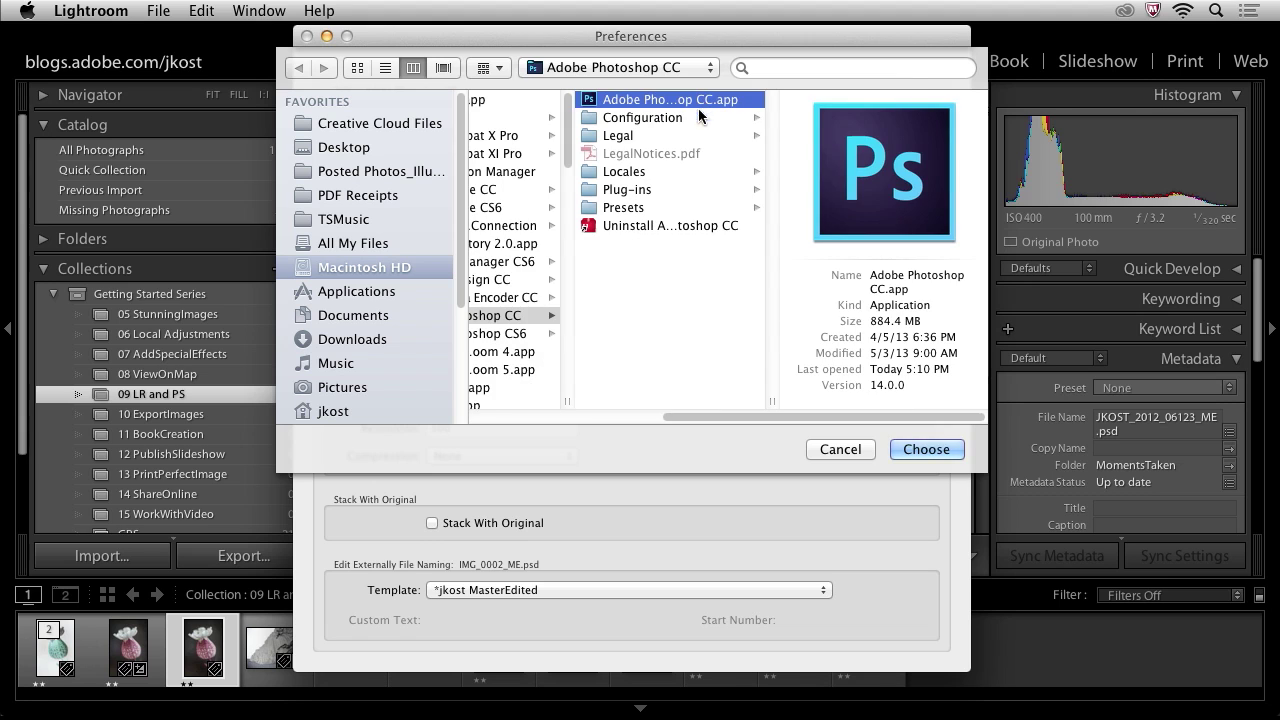
click(921, 449)
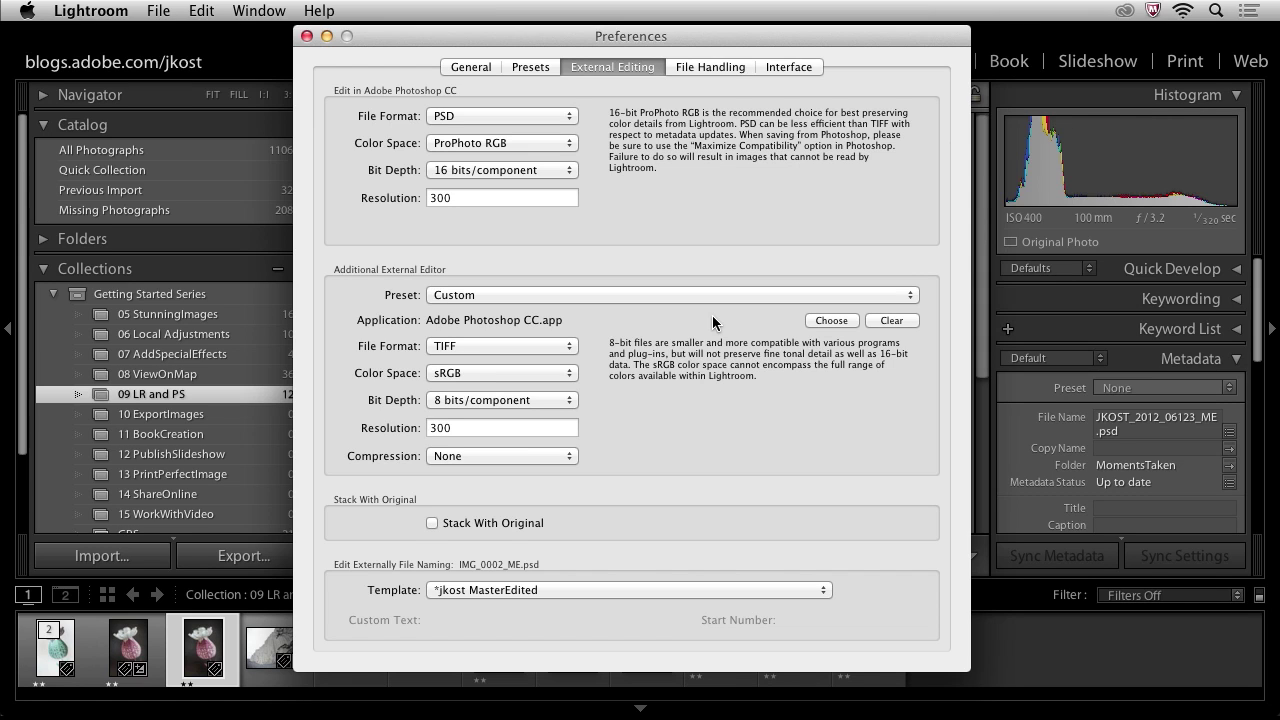
Set the additional editor's file format to PSD with sRGB colour space
click(523, 345)
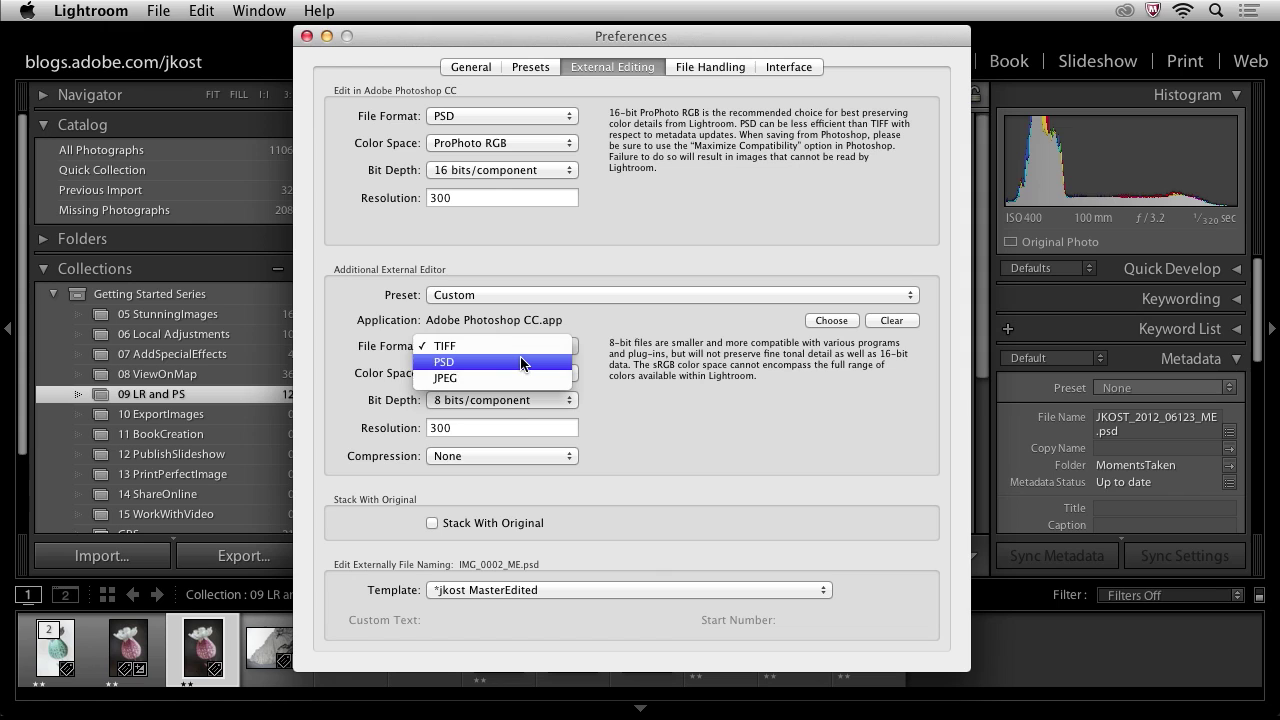
click(522, 362)
click(519, 373)
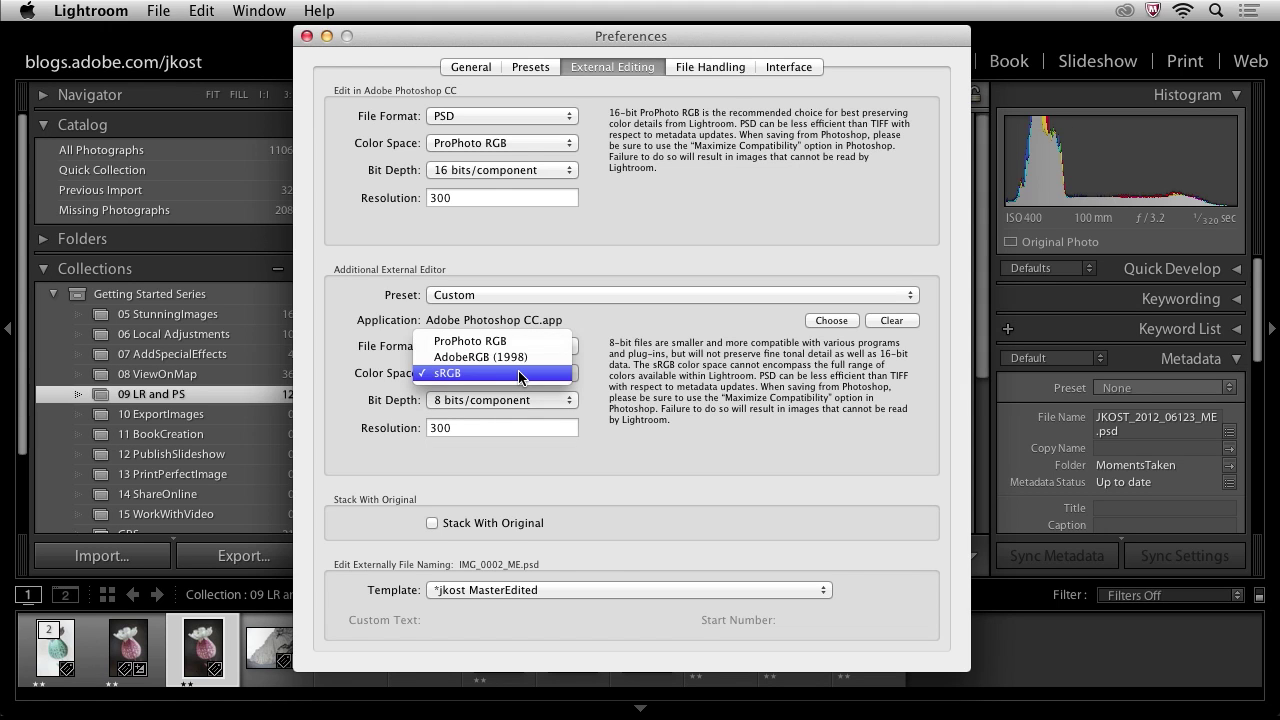
click(518, 372)
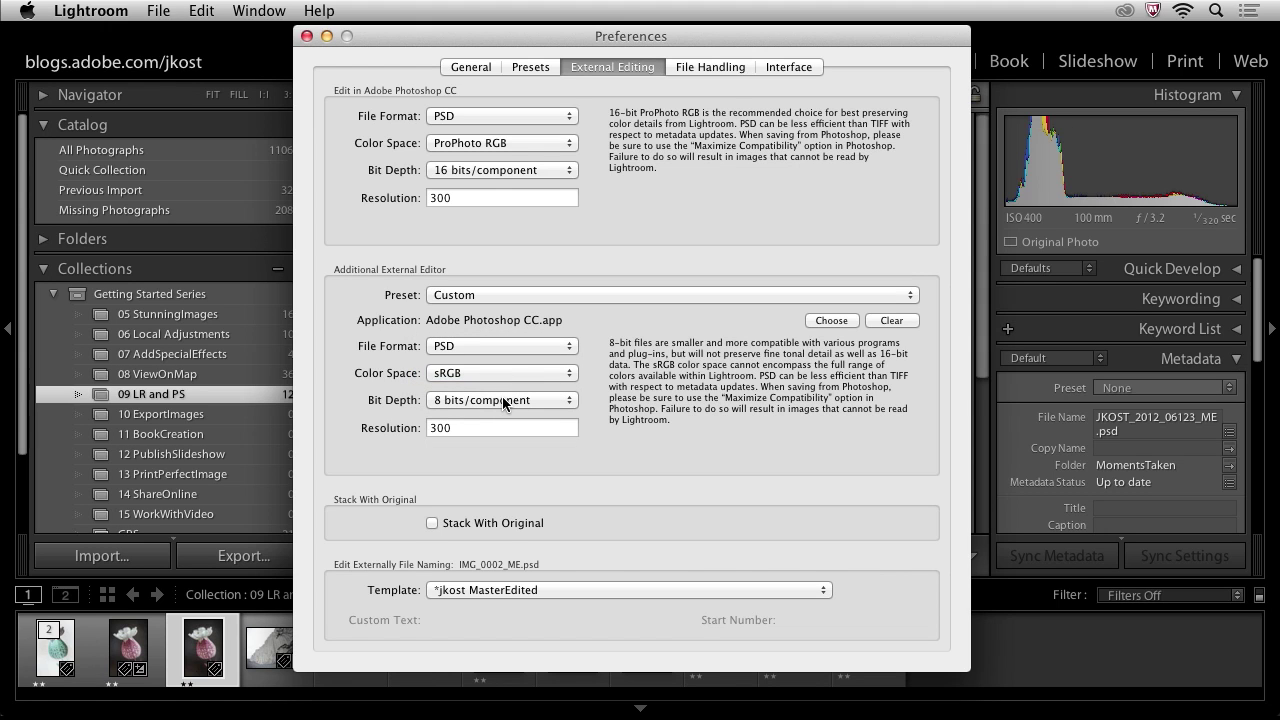
Save these settings as a new preset named 'PSD, 8 bit sRGB'
click(505, 295)
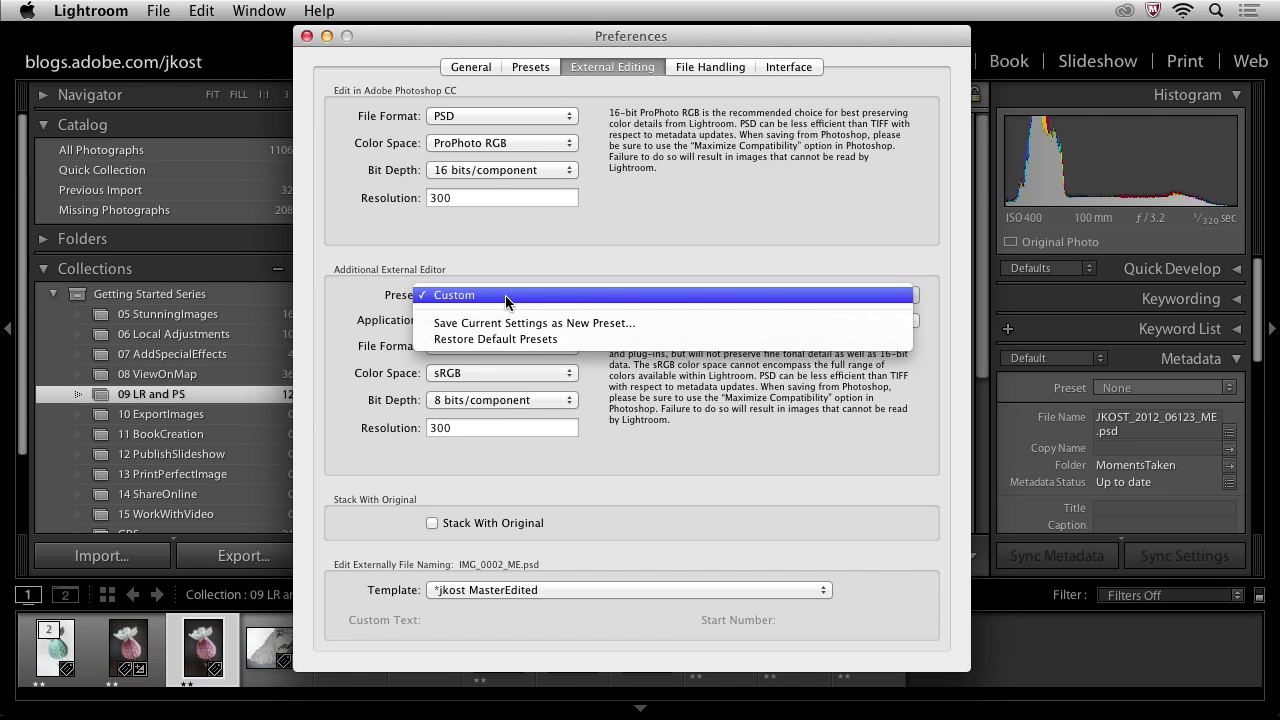
click(510, 324)
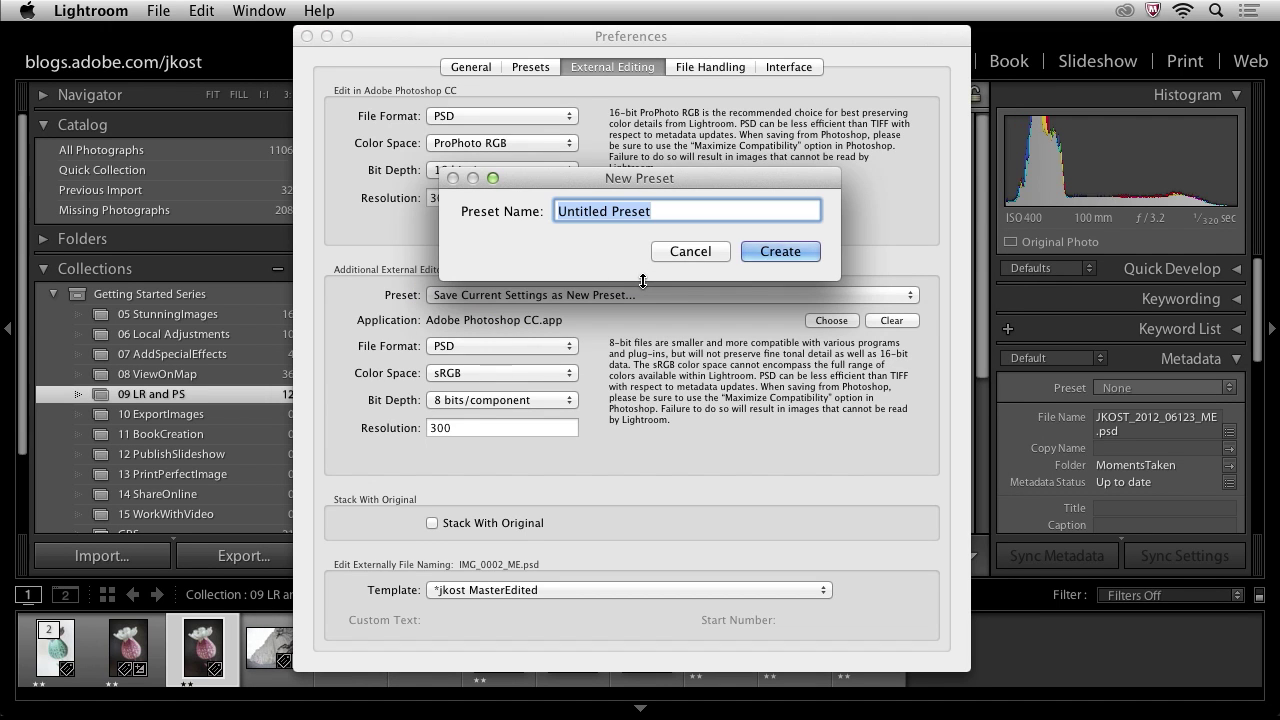
text(PSD)
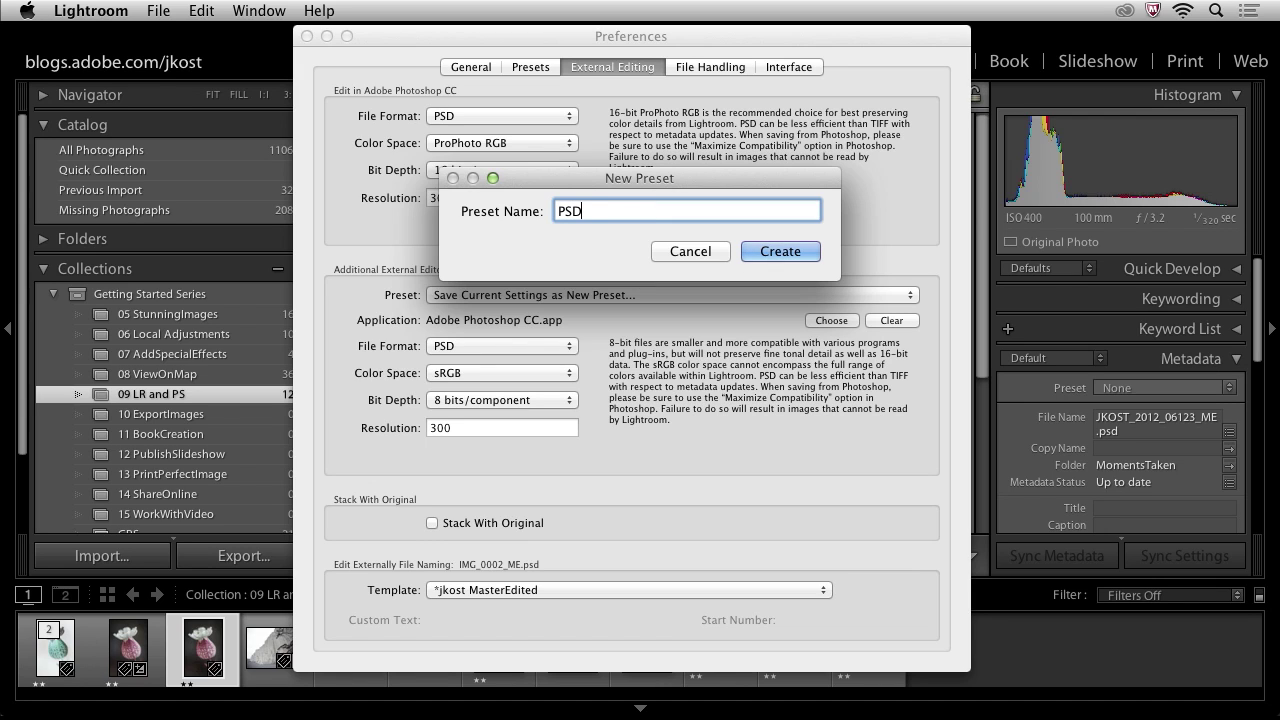
text(, 8 bit sRGB)
click(788, 251)
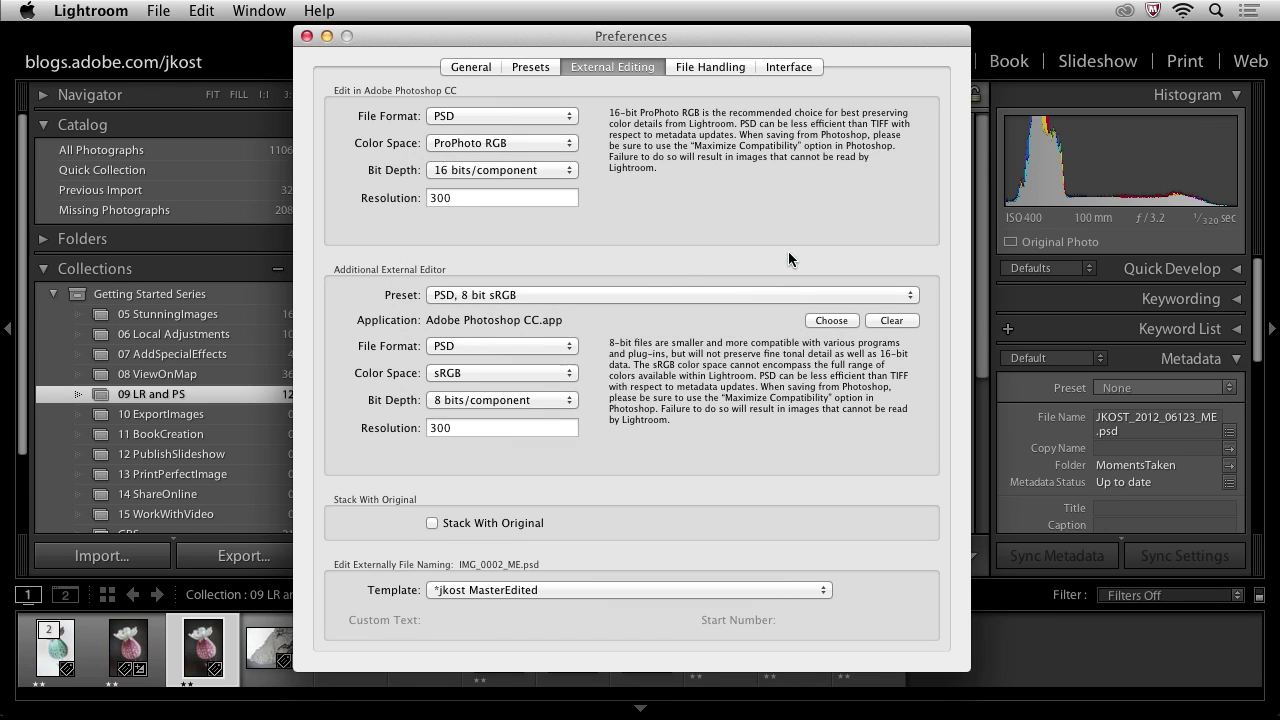
Close Preferences and check that Edit In for JKOST_2012_06123_ME.psd lists the 'PSD, 8 bit sRGB' preset
click(307, 36)
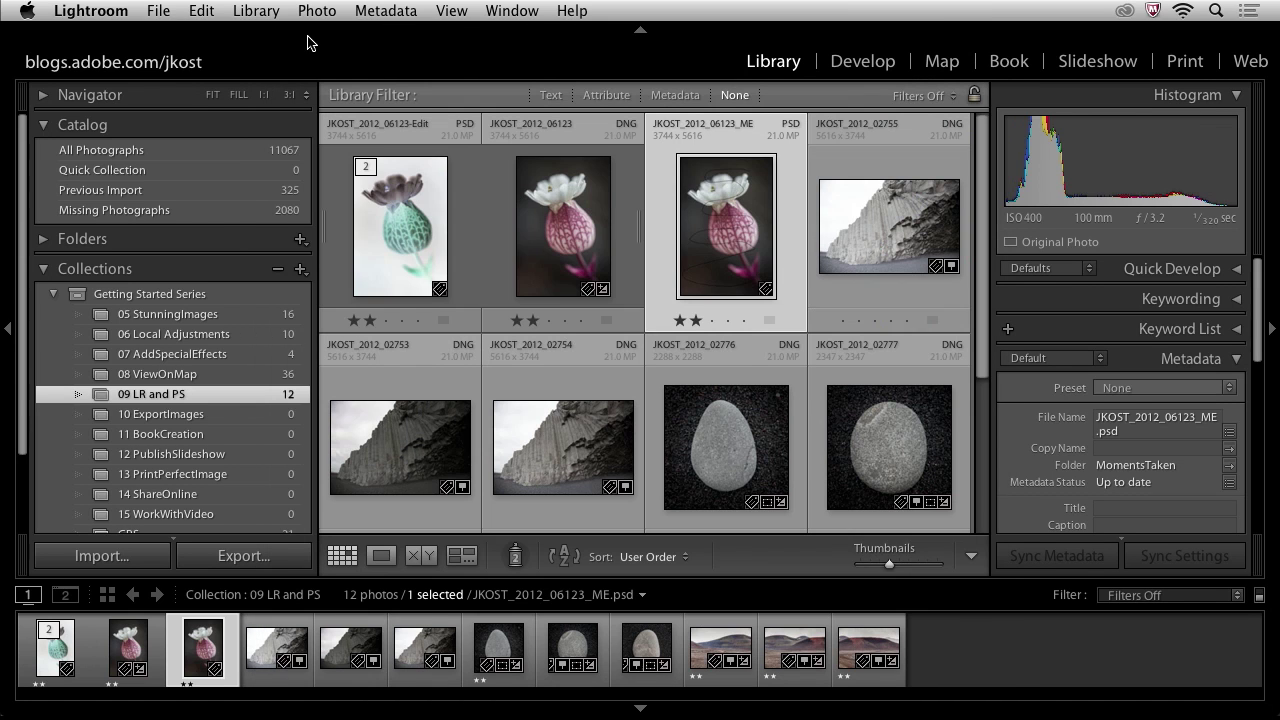
right_click(708, 193)
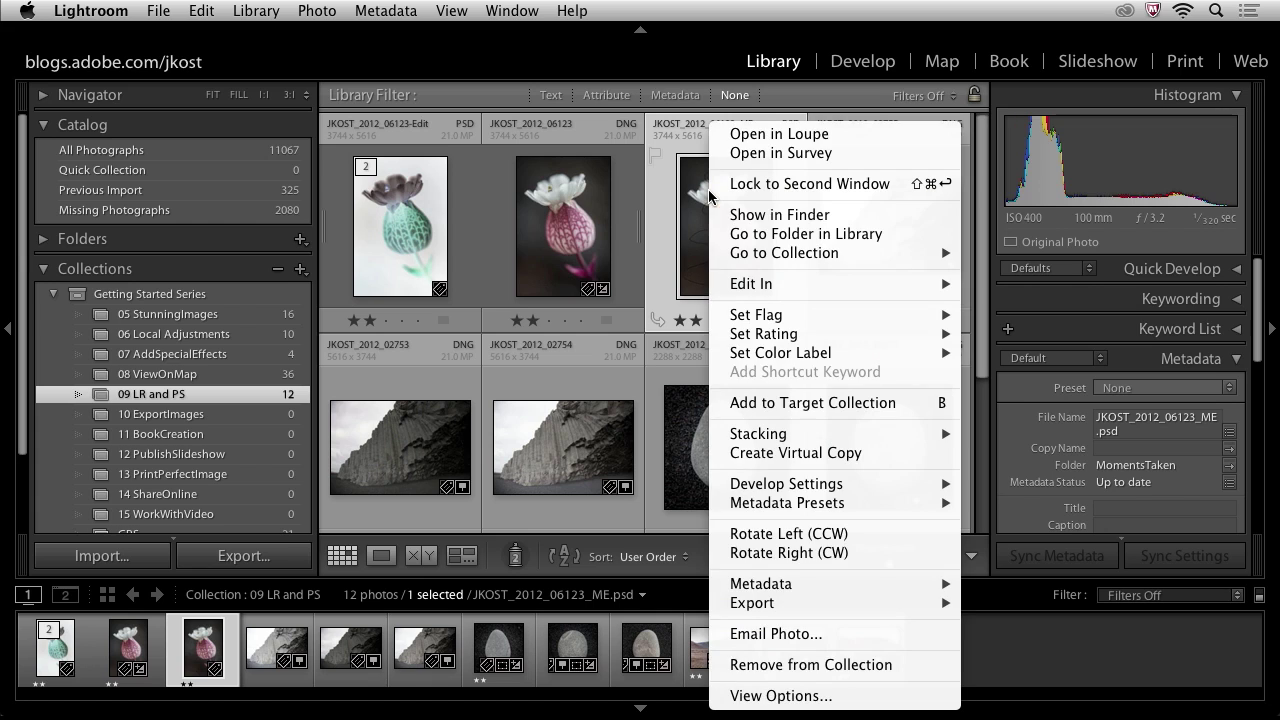
mouse_move(788, 285)
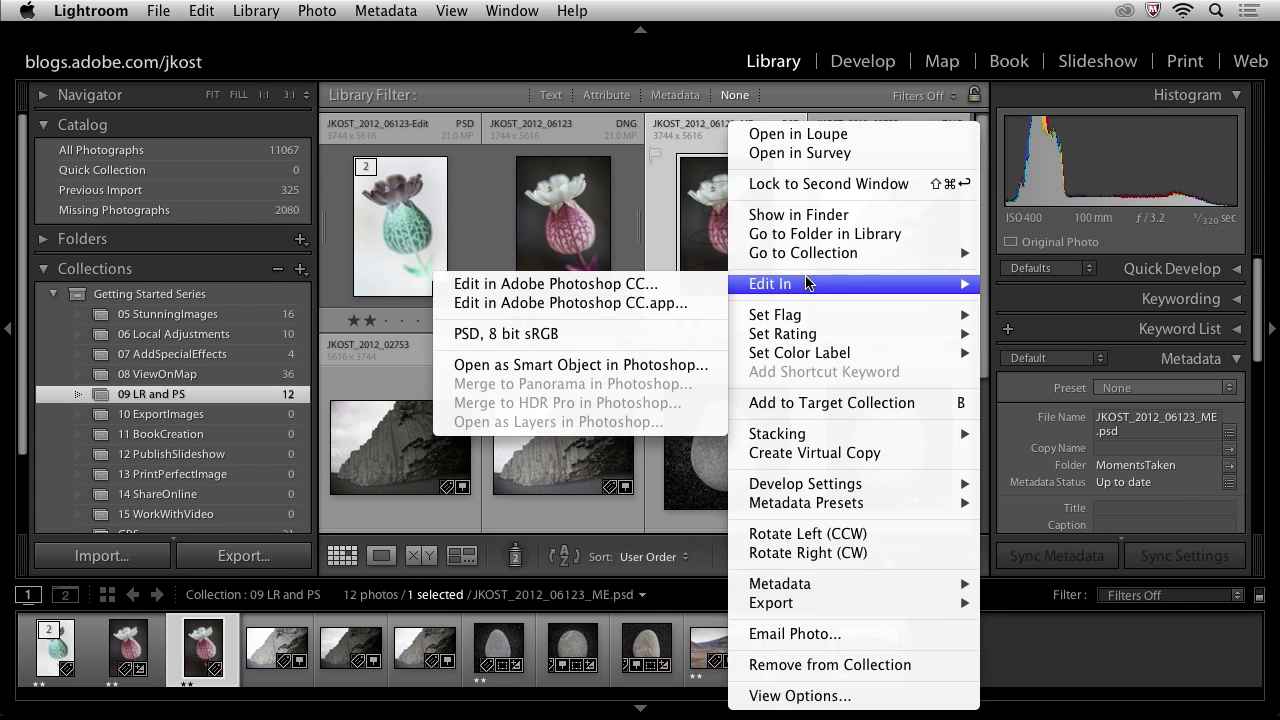
click(633, 370)
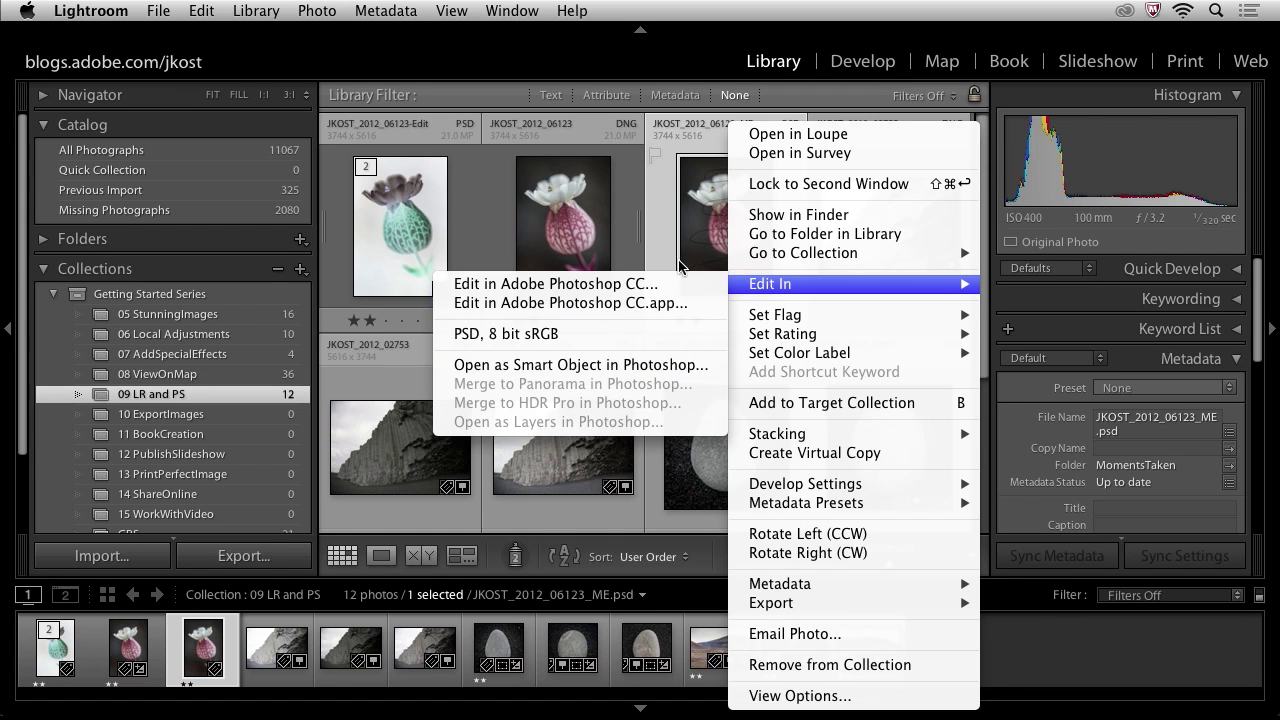
Select the three cliff photos starting with JKOST_2012_02755 and view their Edit In options
click(877, 225)
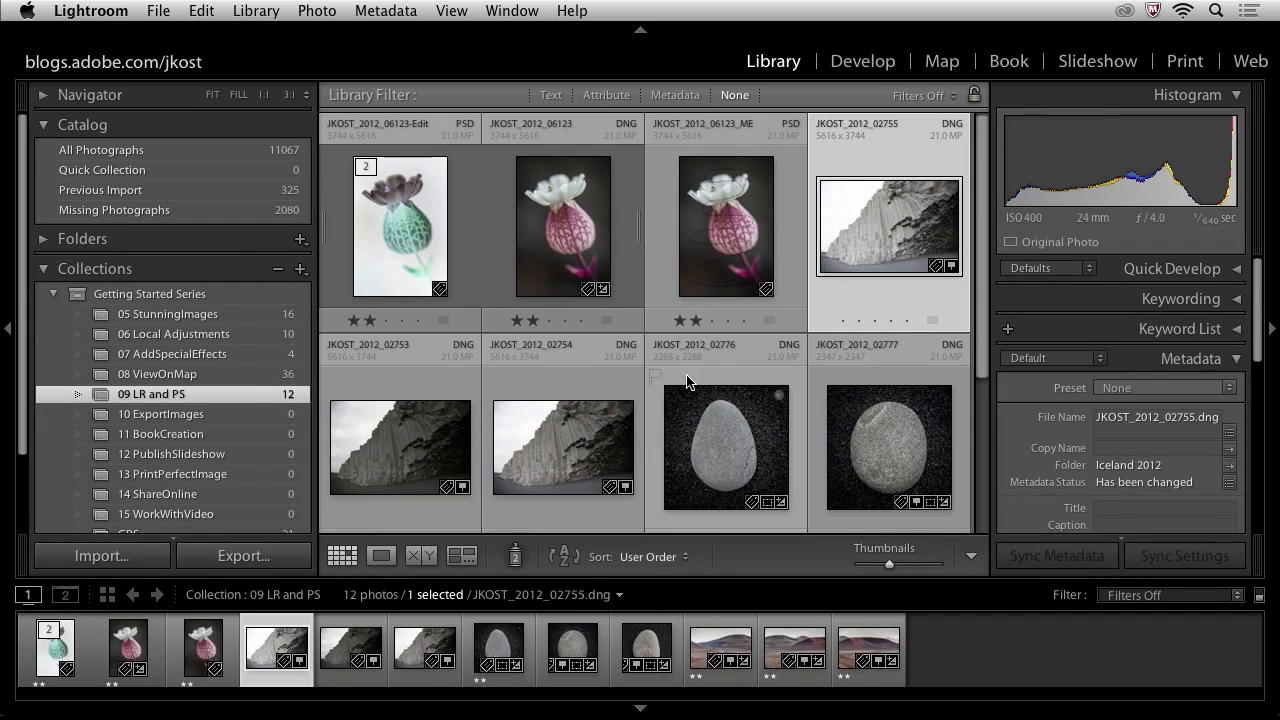
shift+click(570, 450)
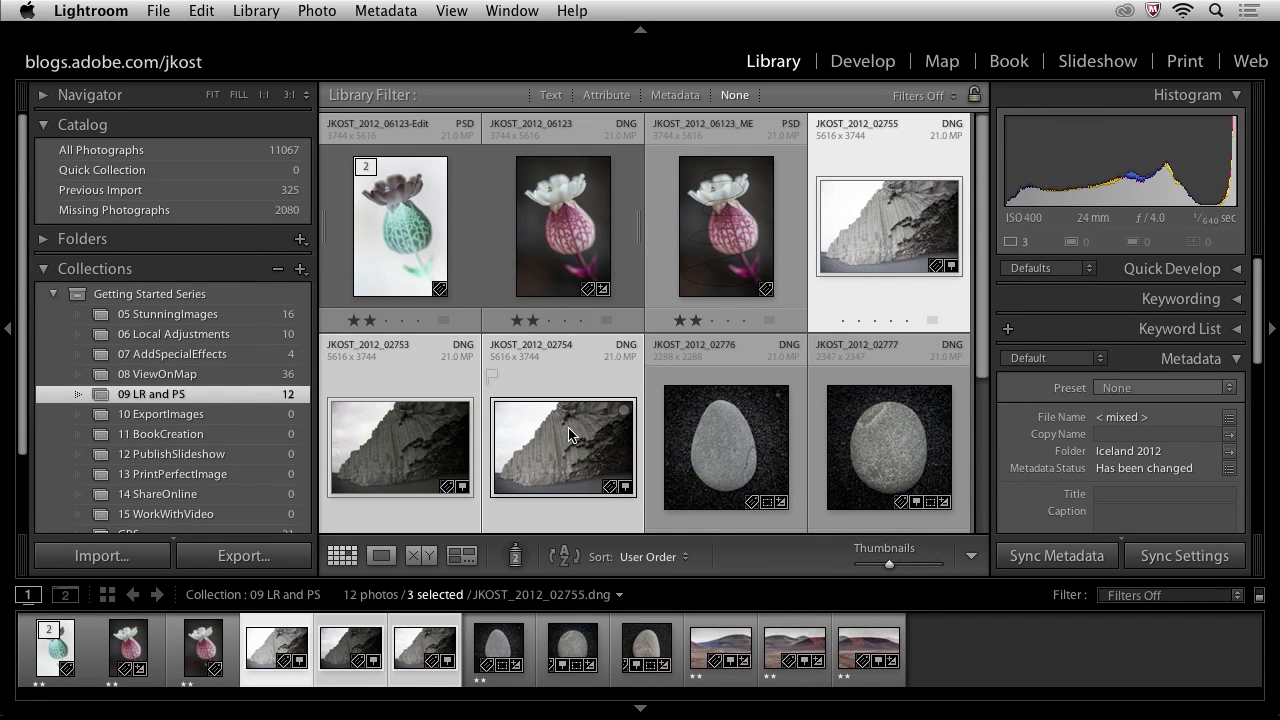
right_click(570, 443)
mouse_move(644, 284)
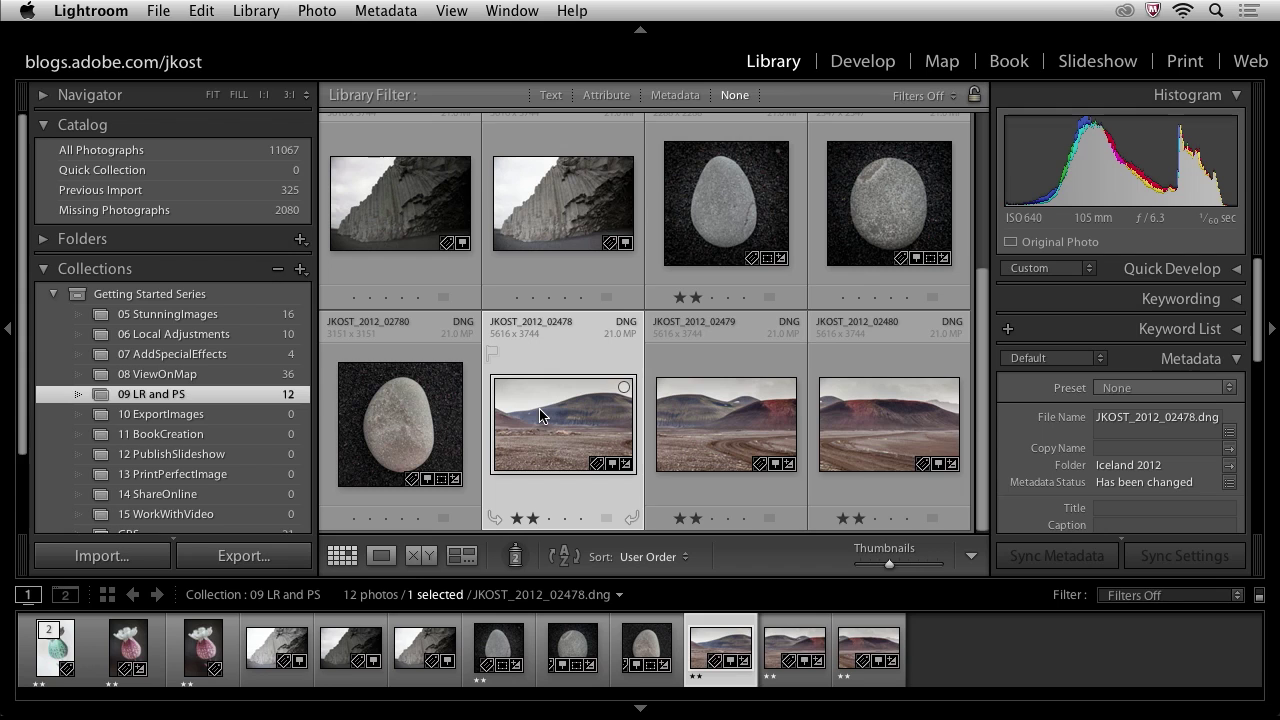
Select landscape photos 02478–02480 and show Edit In's Merge to Panorama, HDR Pro and Open as Layers options
shift+click(870, 428)
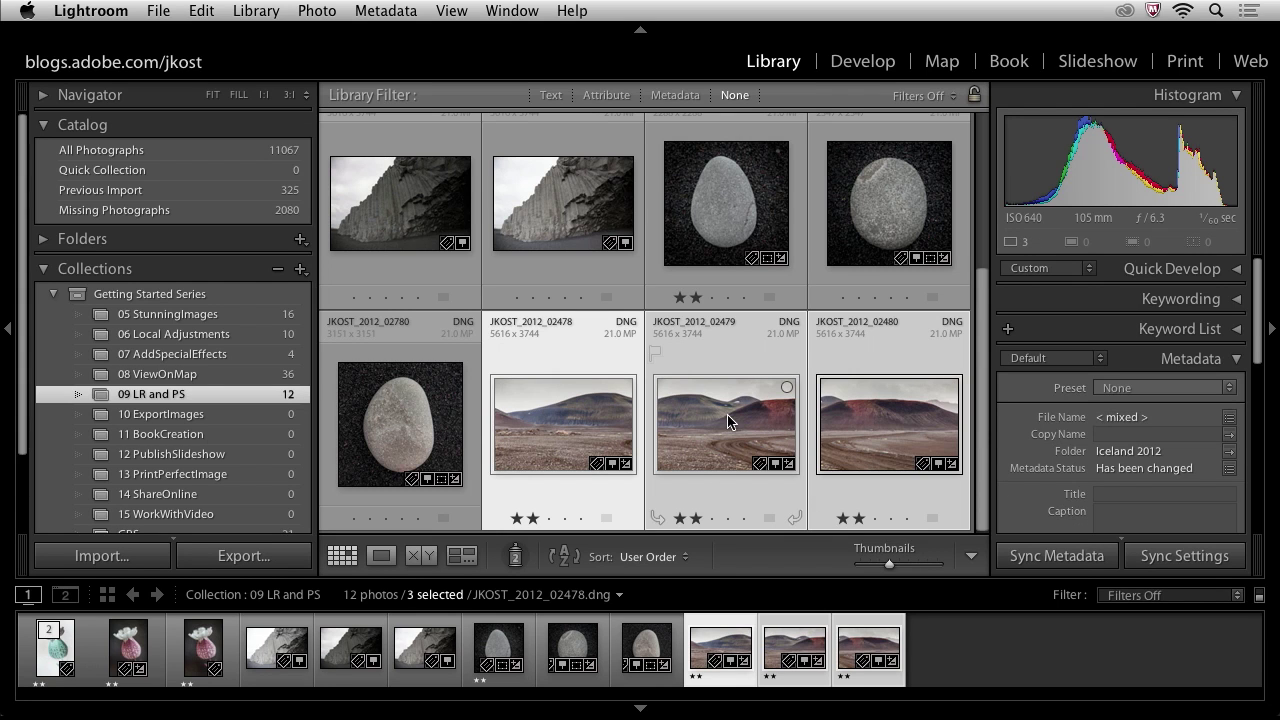
right_click(696, 405)
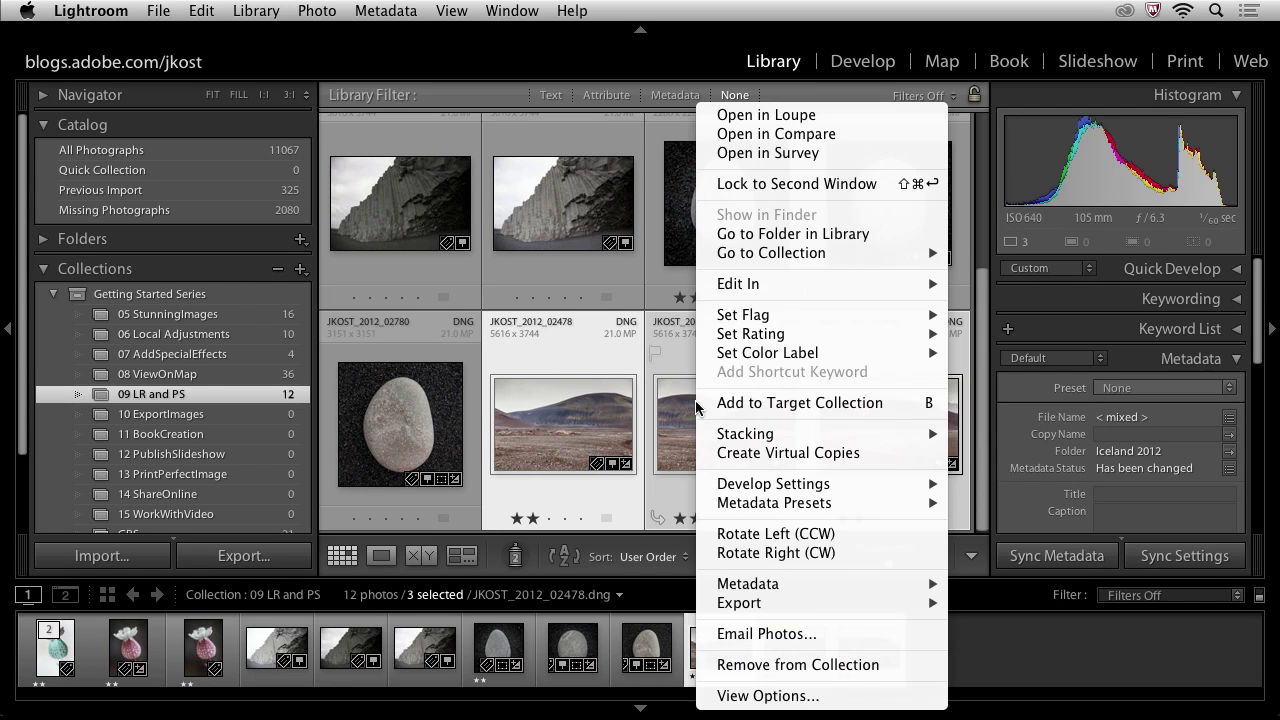
mouse_move(756, 286)
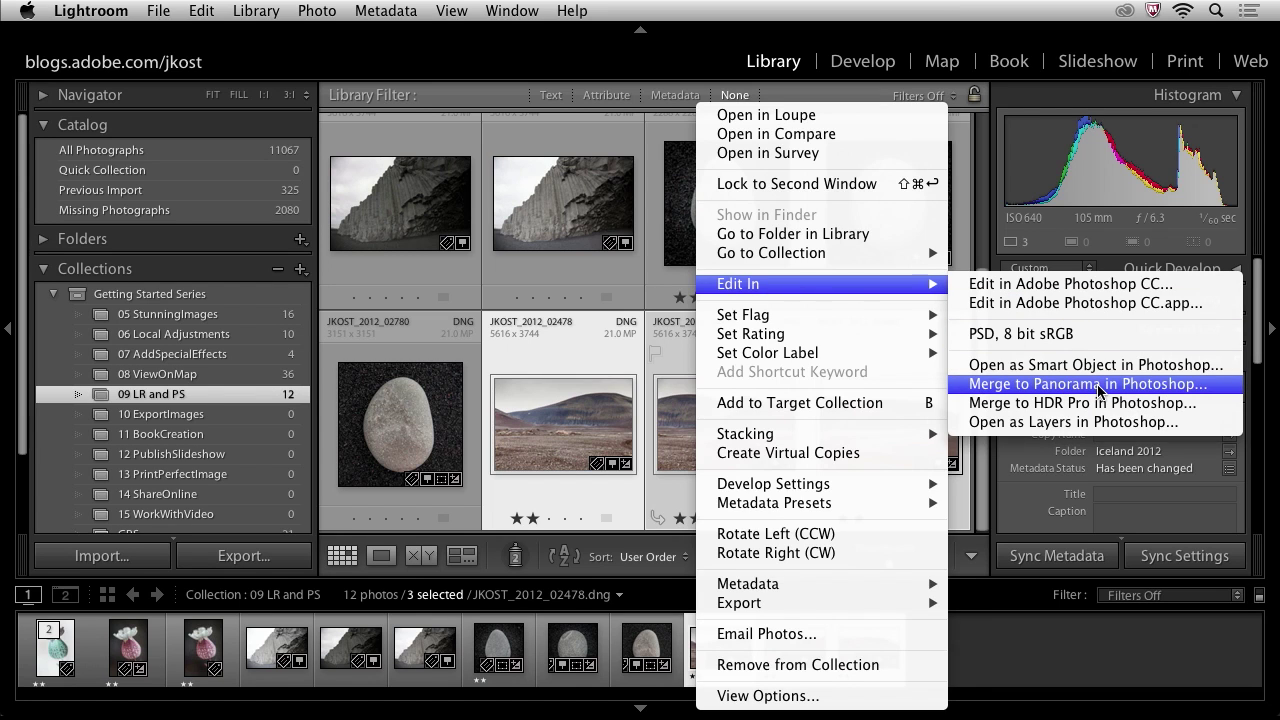
Select pebble photos 02776, 02777 and 02780 and show Edit In's Open as Layers in Photoshop
click(701, 207)
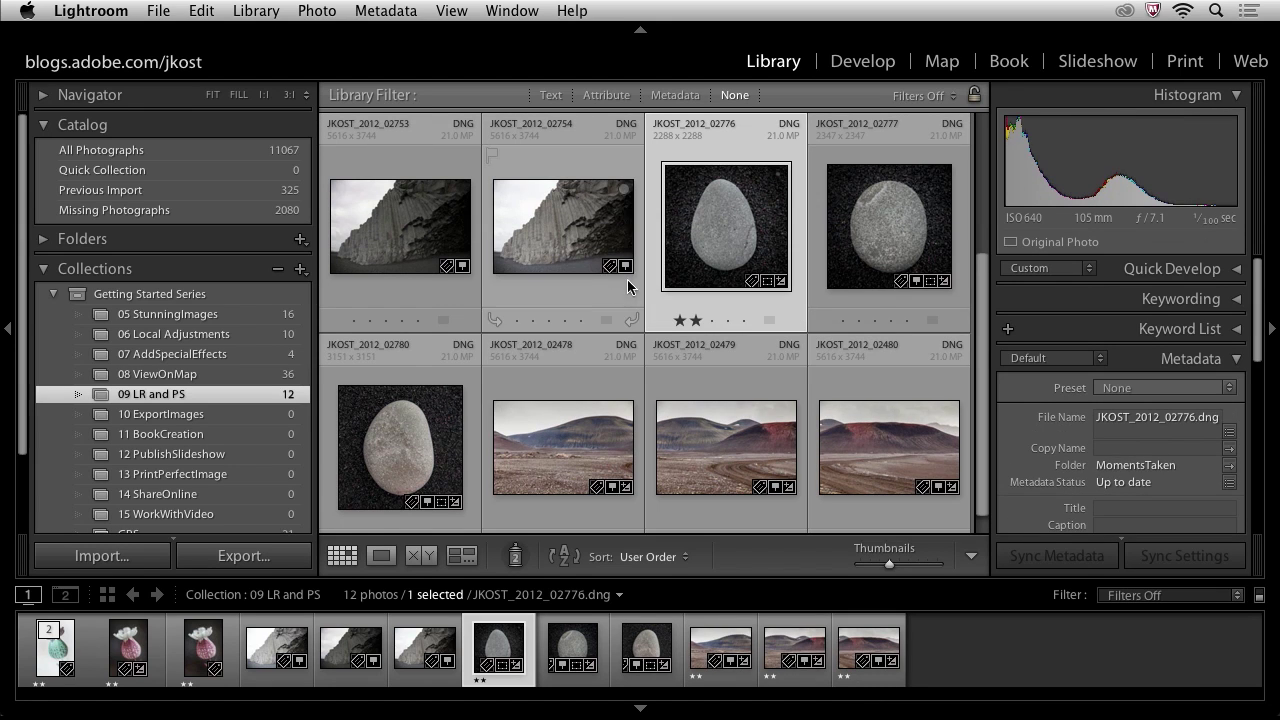
shift+click(419, 440)
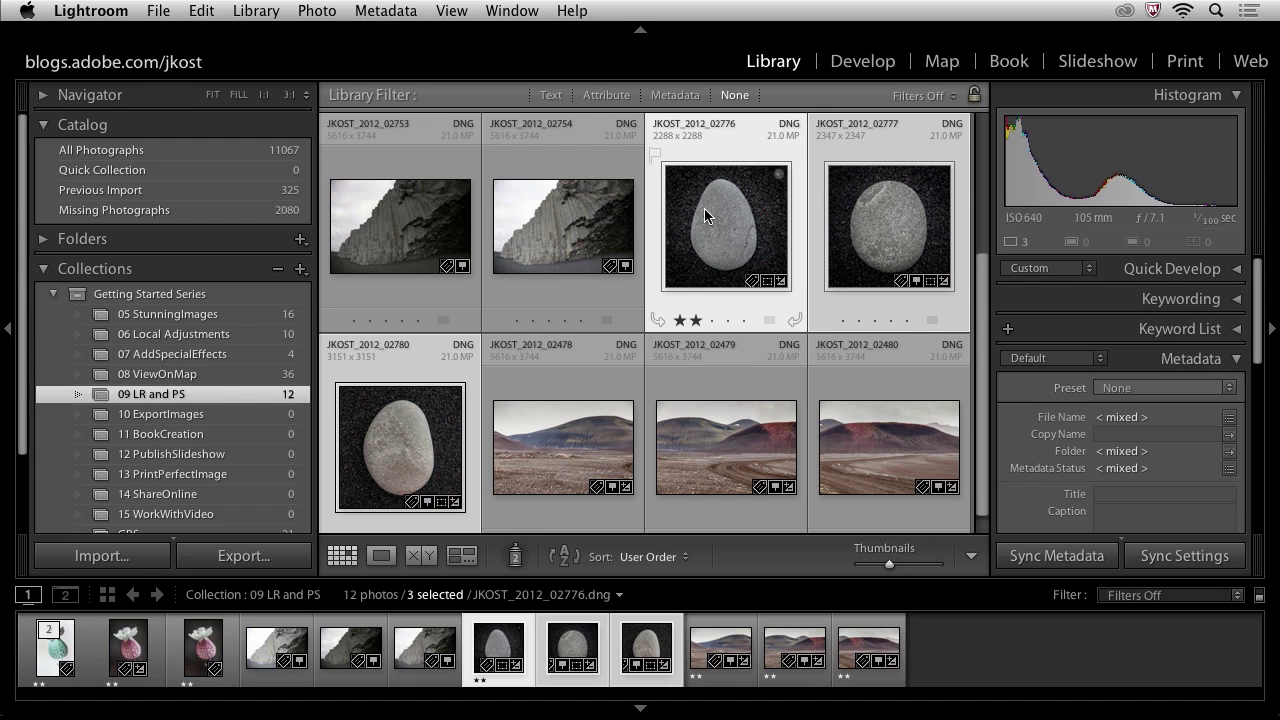
right_click(720, 198)
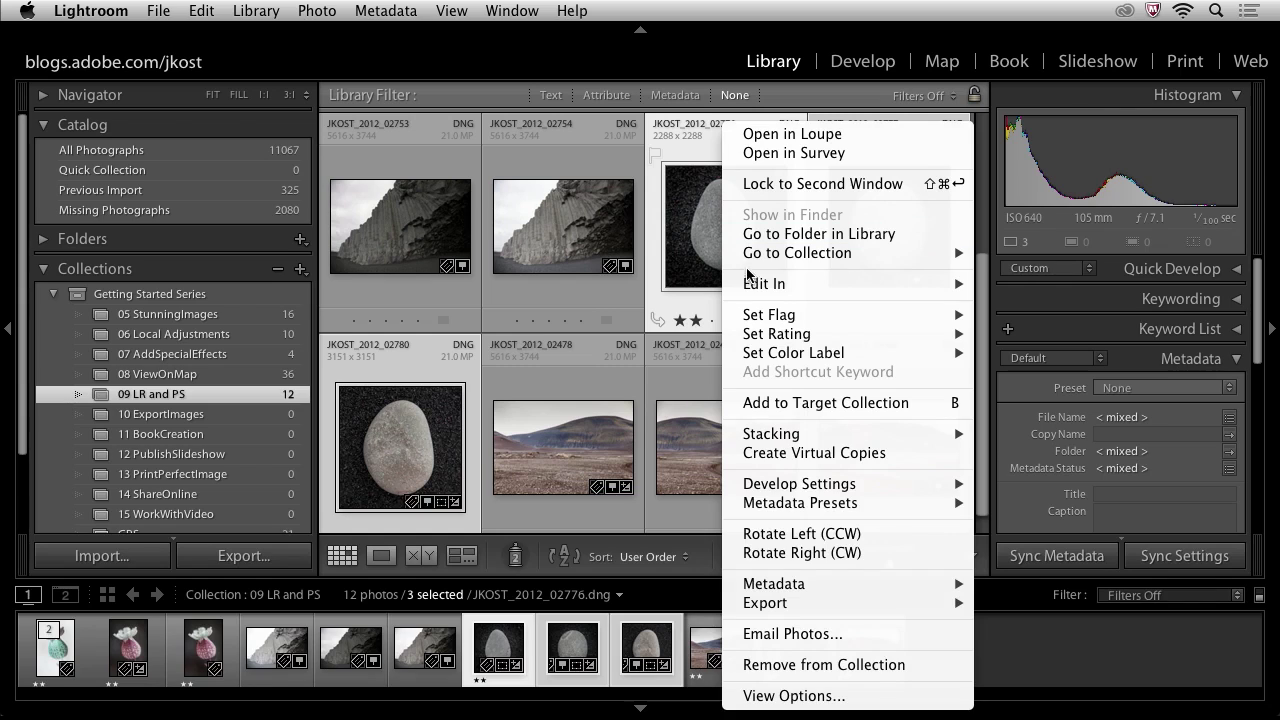
mouse_move(752, 284)
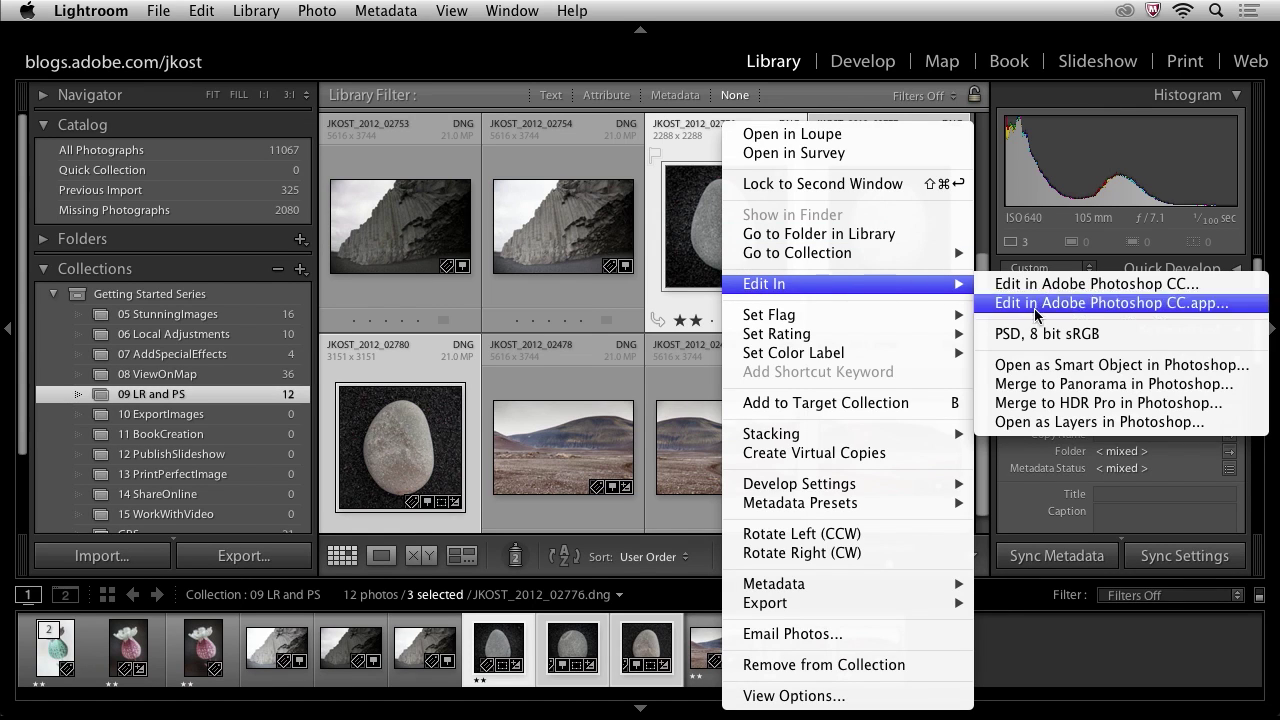